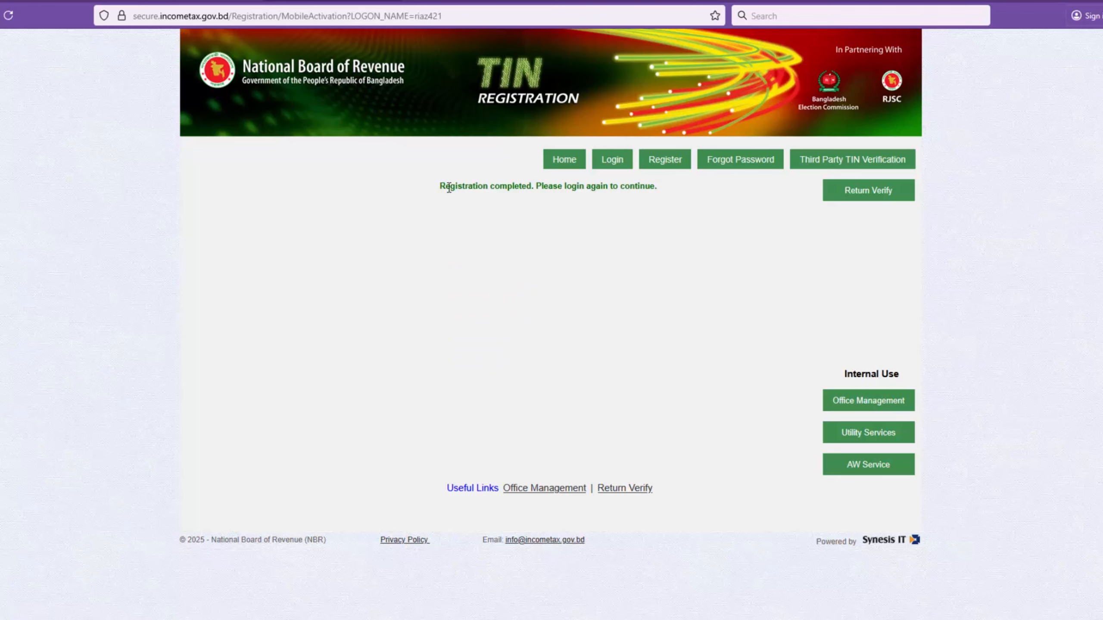
# Step: Log in to the TIN registration portal with the user ID and account password, and decline saving the password
pyautogui.moveTo(441, 187); pyautogui.dragTo(663, 189)
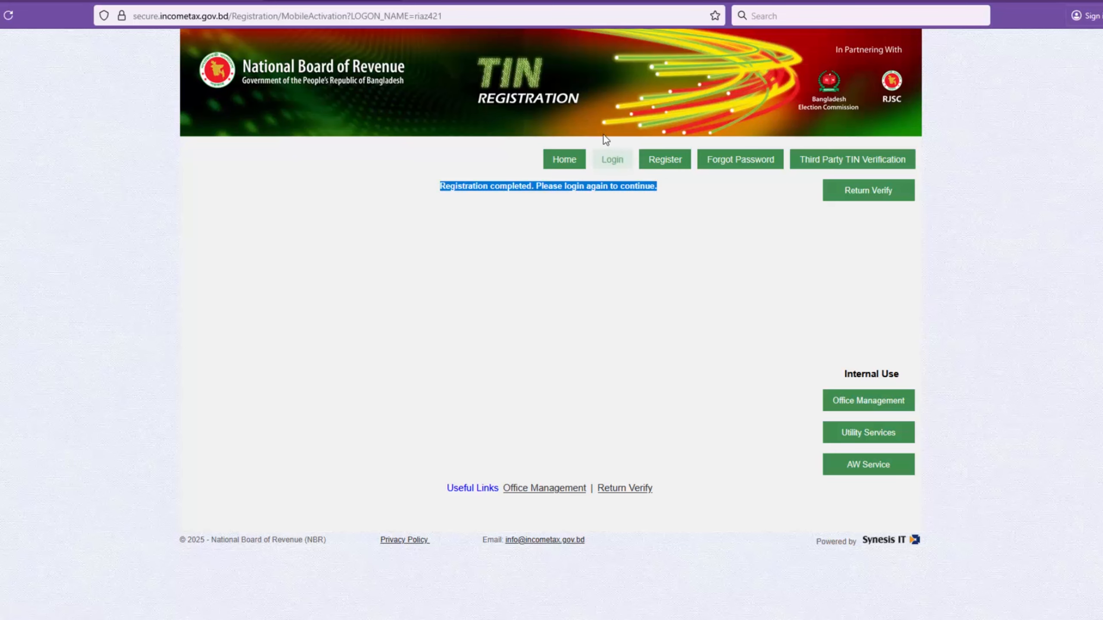
pyautogui.click(611, 164)
pyautogui.click(492, 259)
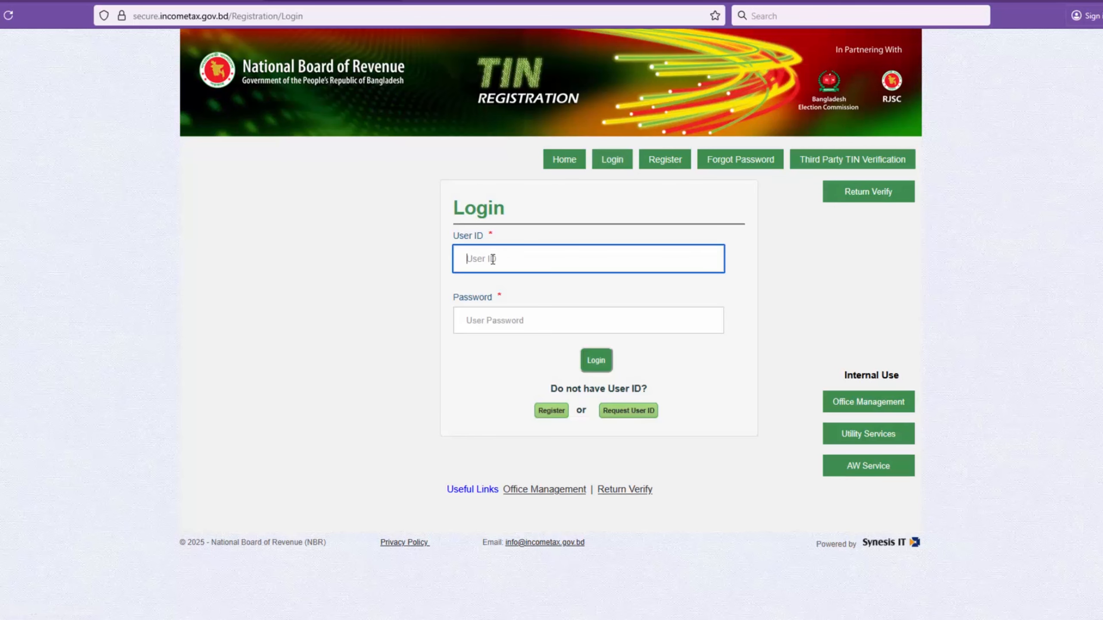
pyautogui.write('riaz421')
pyautogui.click(475, 320)
pyautogui.write('**********')
pyautogui.click(595, 362)
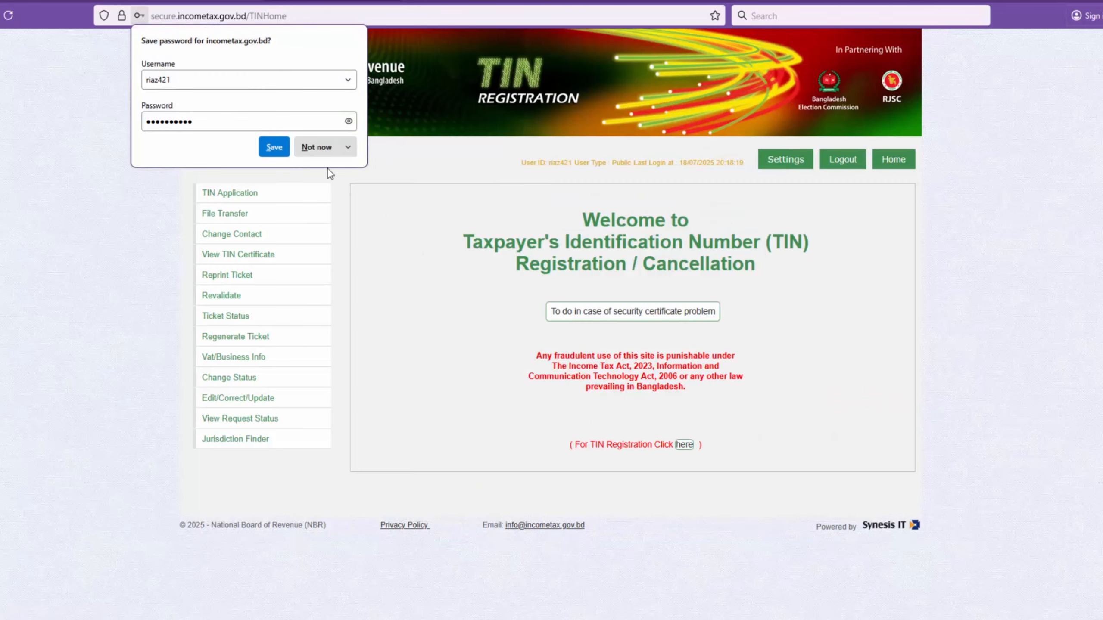
pyautogui.click(316, 151)
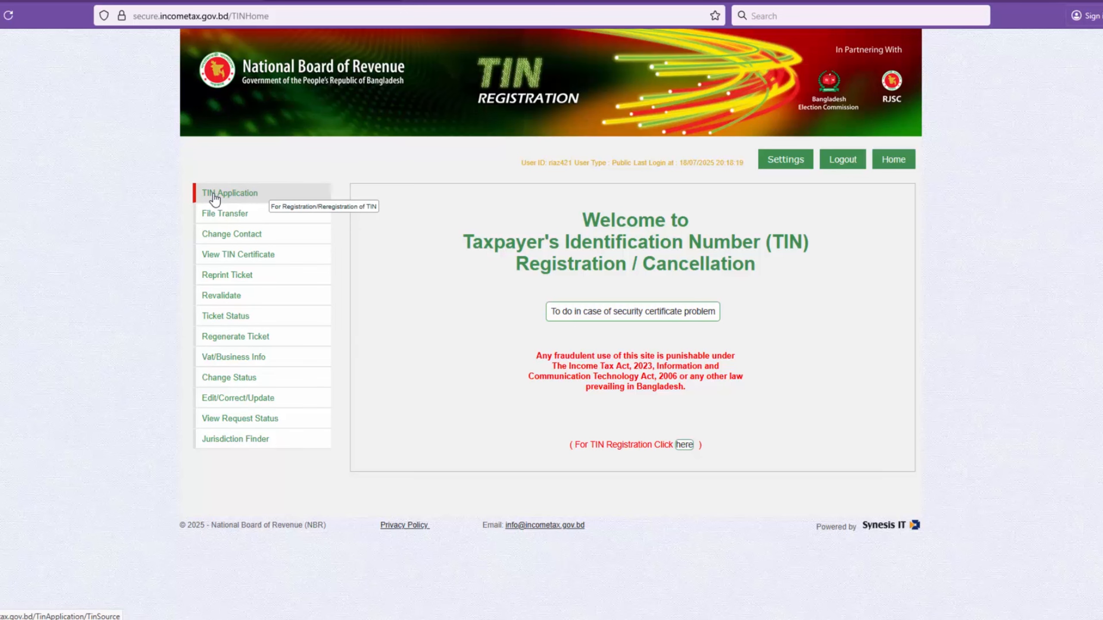
# Step: Start a TIN application and set the purpose of TIN to Others
pyautogui.click(229, 197)
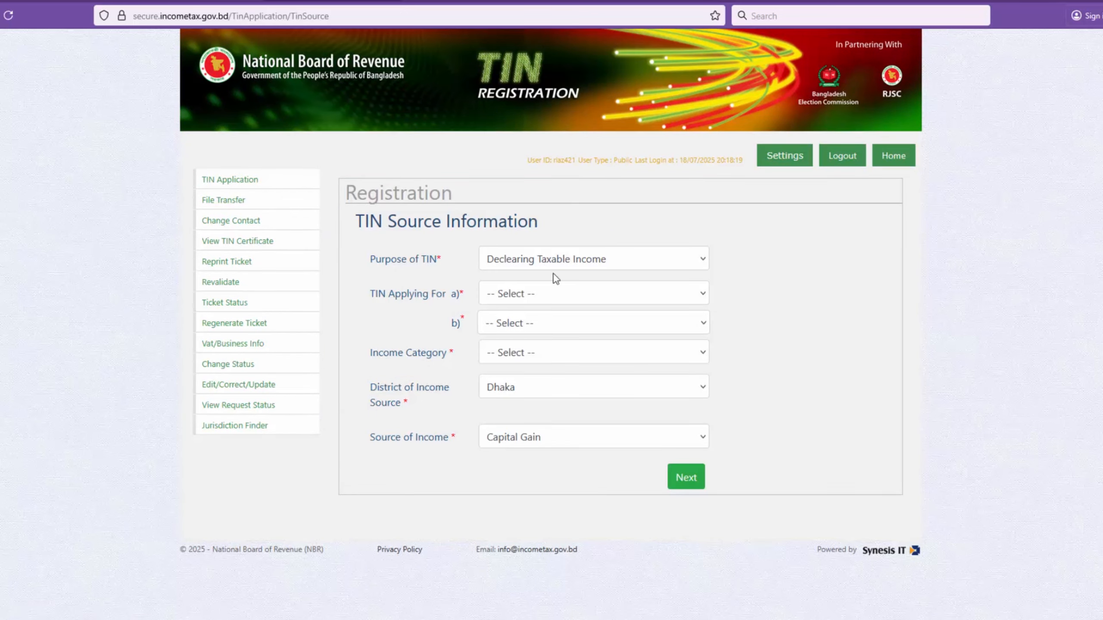
pyautogui.click(703, 261)
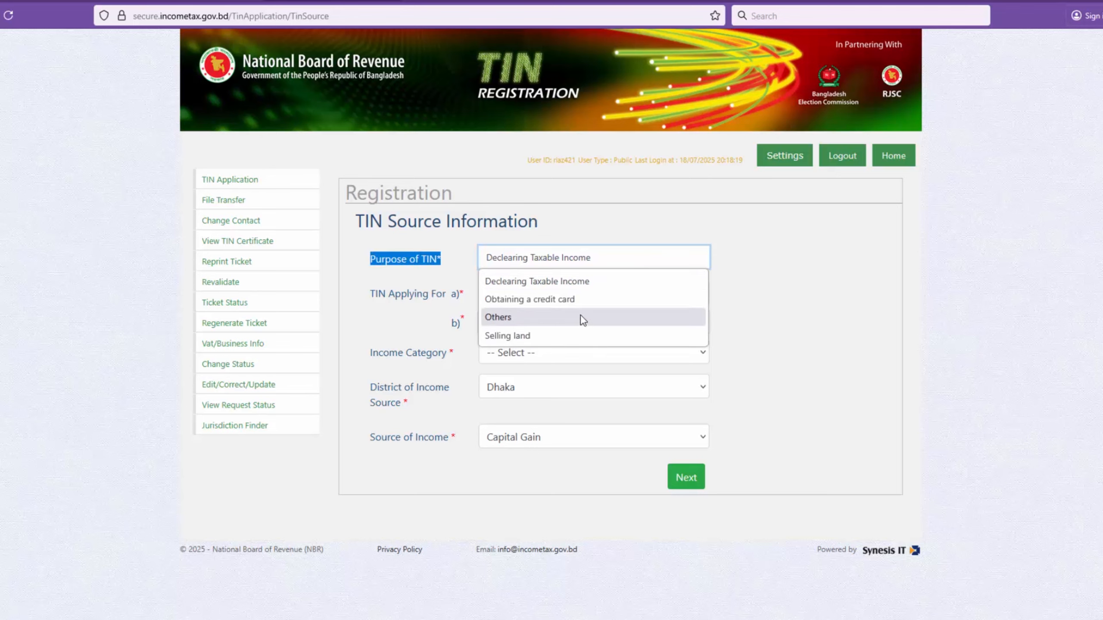
pyautogui.click(582, 317)
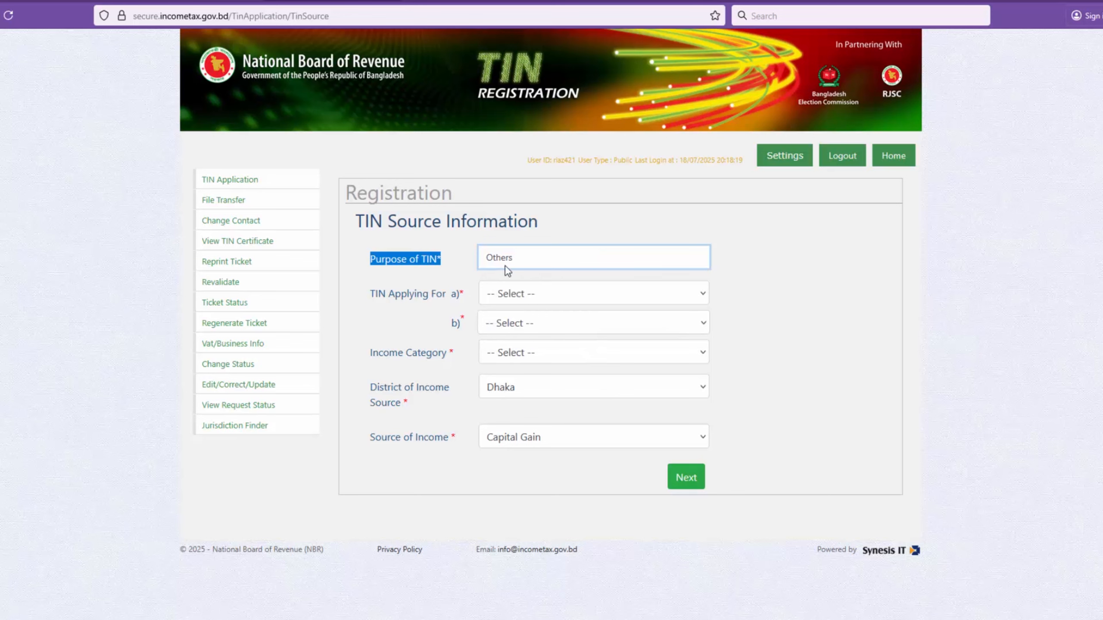
# Step: Set the TIN applicant type to Individual -> Bangladeshi, with the subtype Individual -> Bangladeshi -> Having NID
pyautogui.moveTo(370, 294); pyautogui.dragTo(703, 298)
pyautogui.click(702, 294)
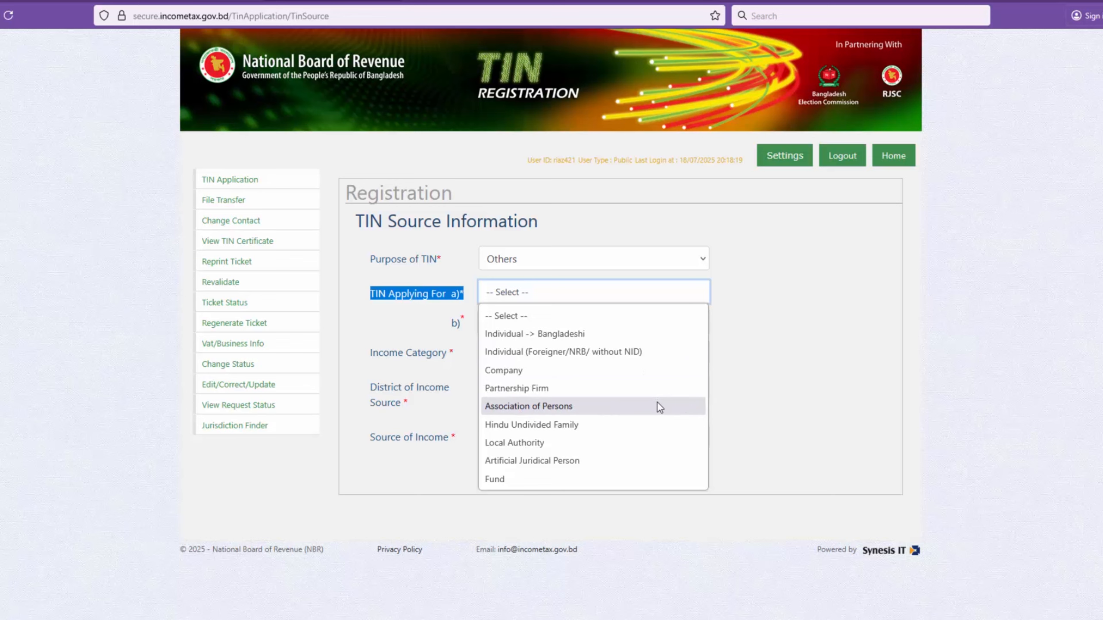
pyautogui.click(561, 337)
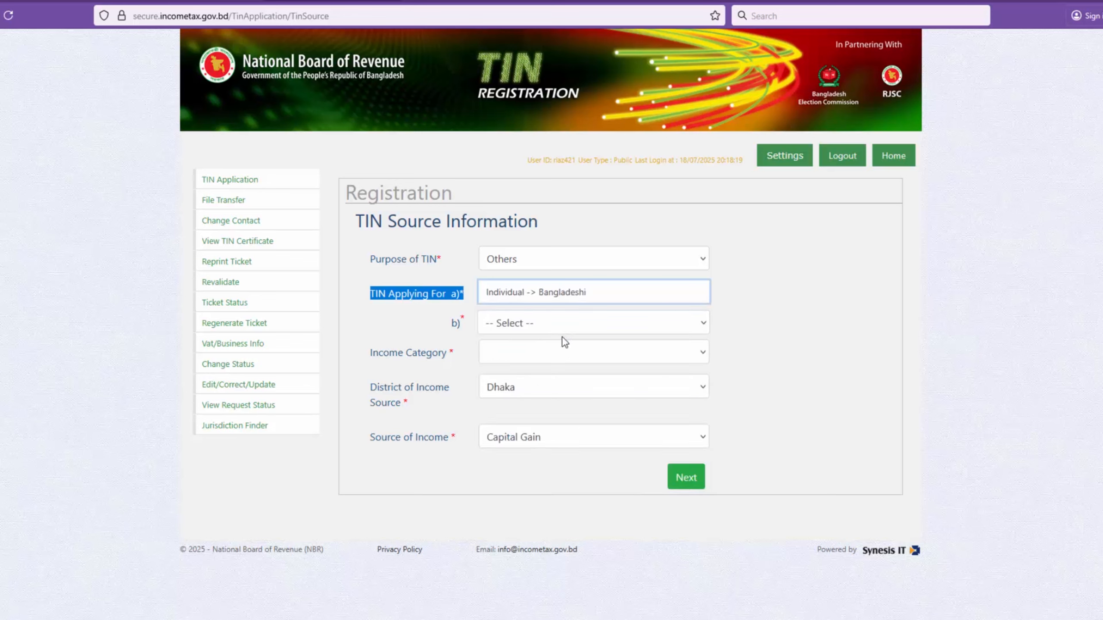
pyautogui.moveTo(451, 327); pyautogui.dragTo(468, 330)
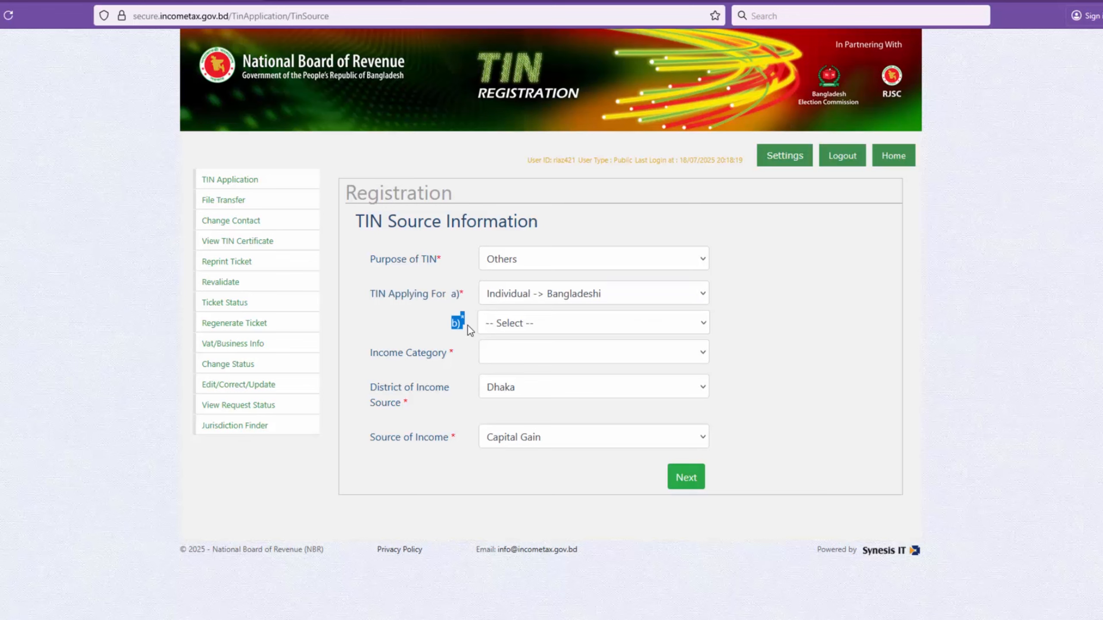
pyautogui.click(703, 328)
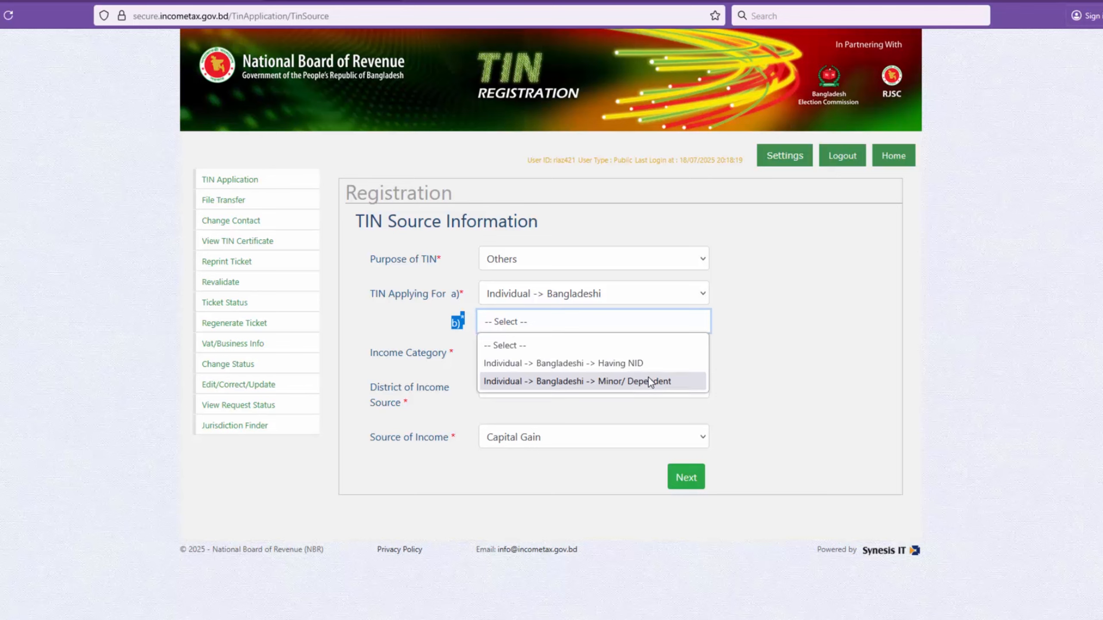
pyautogui.doubleClick(629, 364)
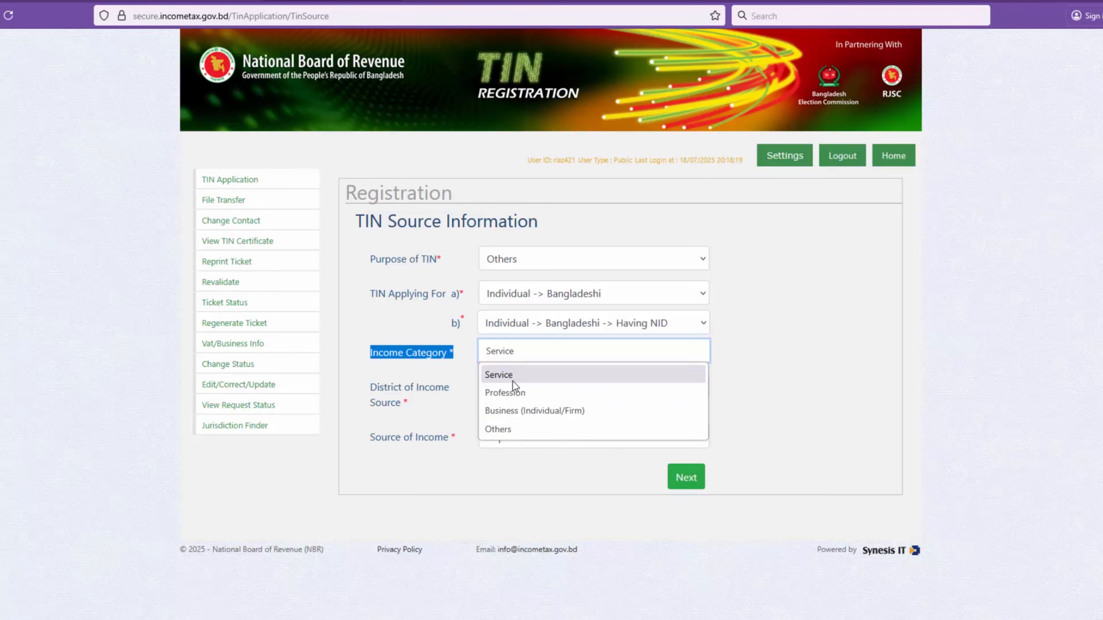
# Step: Set the income category to Others and the district of income source to Jhalakathi
pyautogui.click(500, 430)
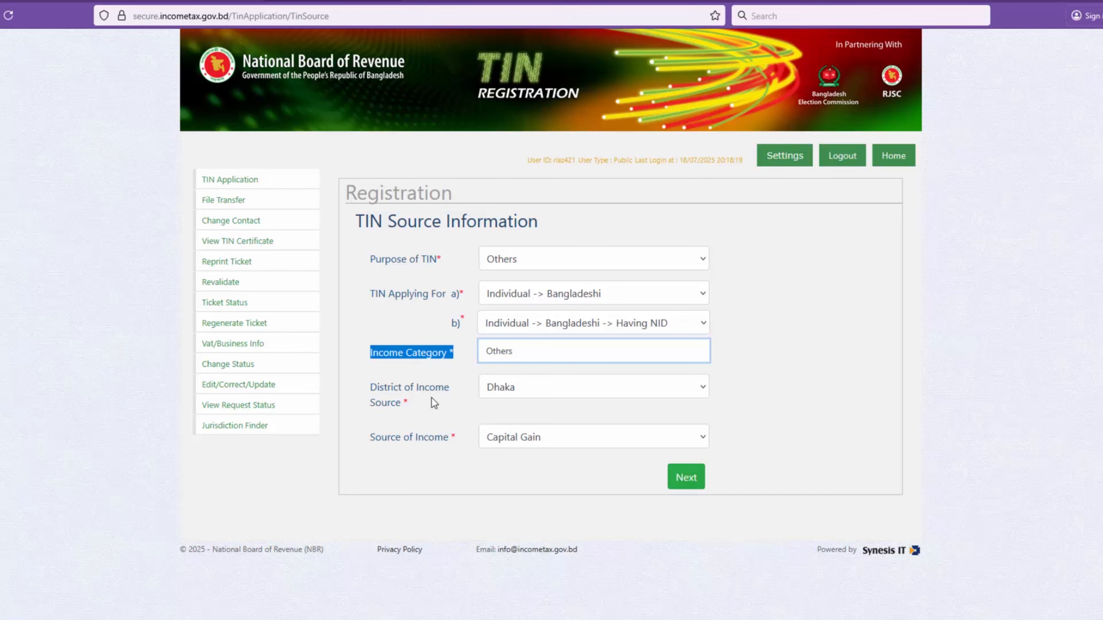
pyautogui.click(703, 390)
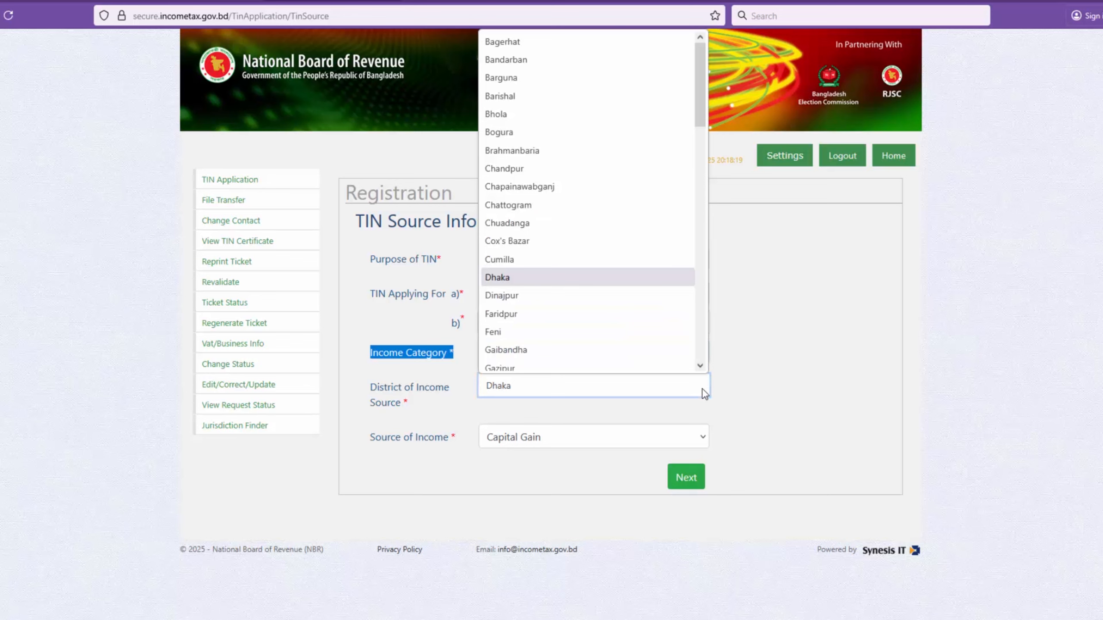
pyautogui.write('shes')
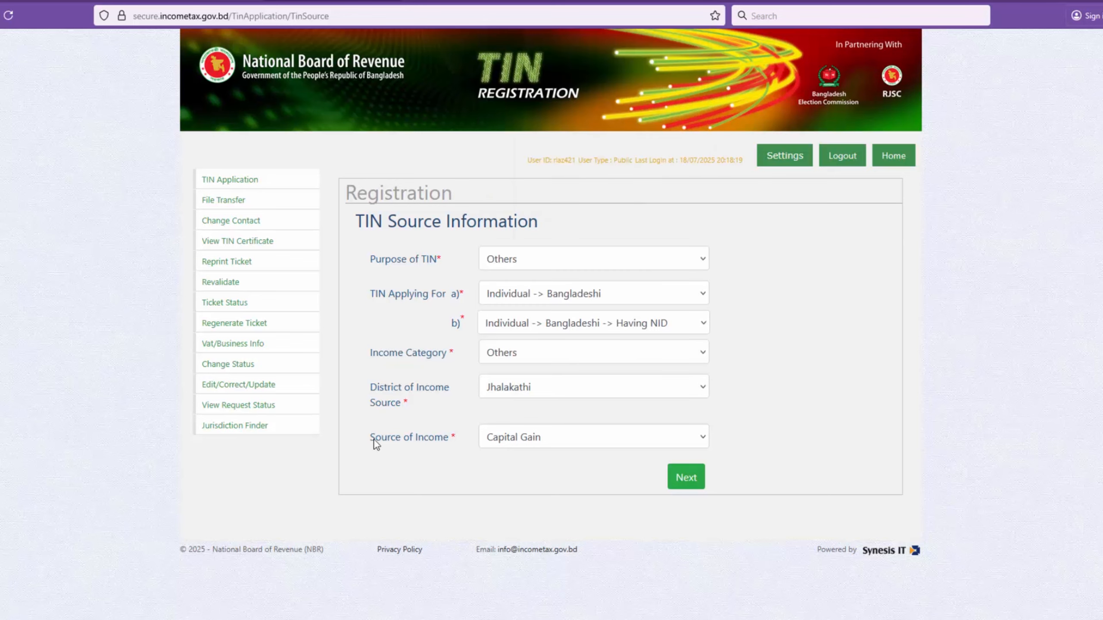
# Step: Set the source of income to Income from Other Sources
pyautogui.moveTo(372, 438); pyautogui.dragTo(458, 443)
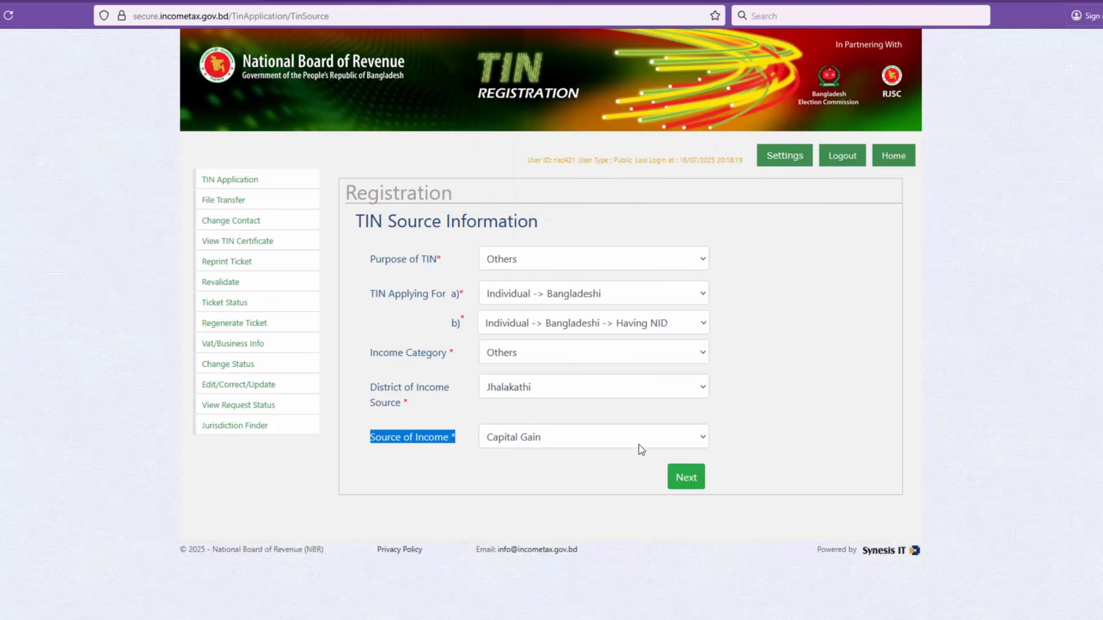
pyautogui.click(700, 437)
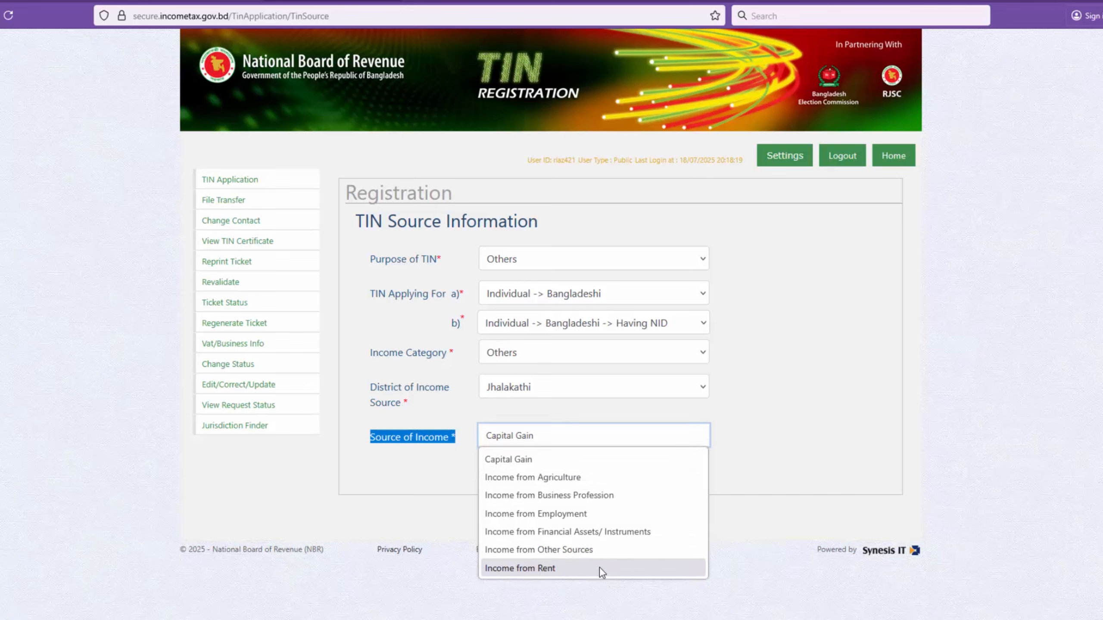
pyautogui.click(593, 551)
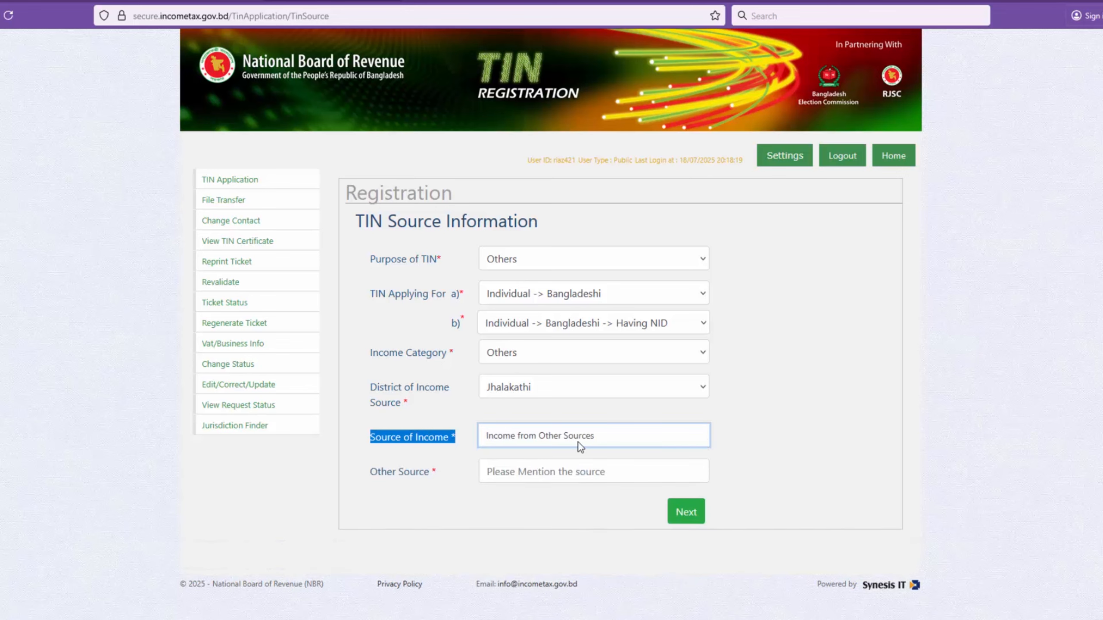
# Step: Enter "Facebook Monitization" as the other income source and proceed to the next registration page
pyautogui.moveTo(371, 471); pyautogui.dragTo(439, 477)
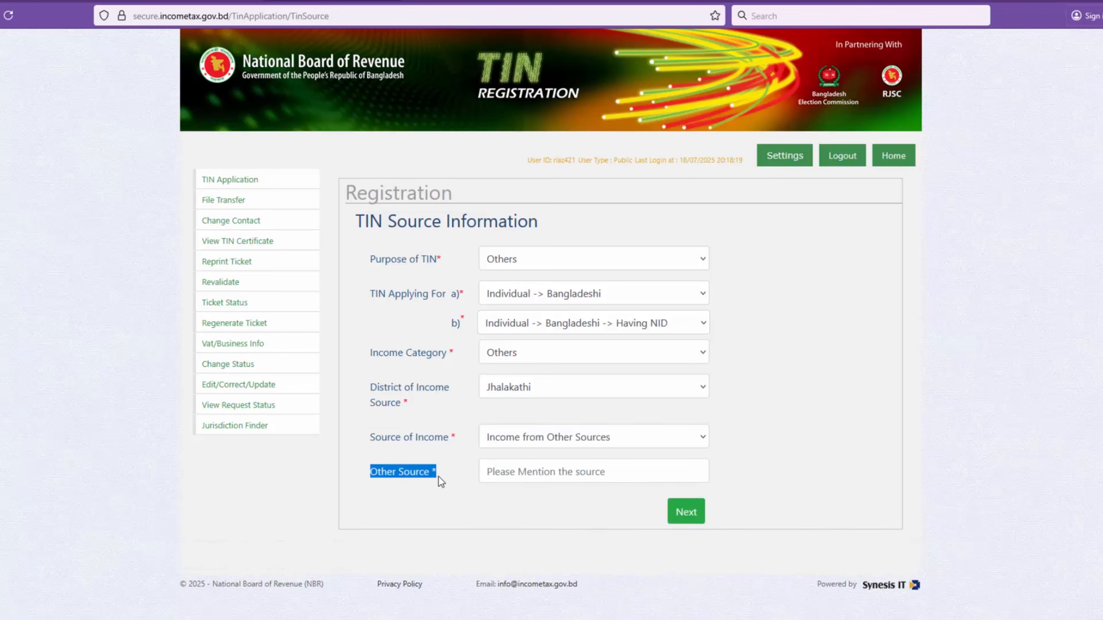
pyautogui.click(581, 468)
pyautogui.write('Facebook monitation')
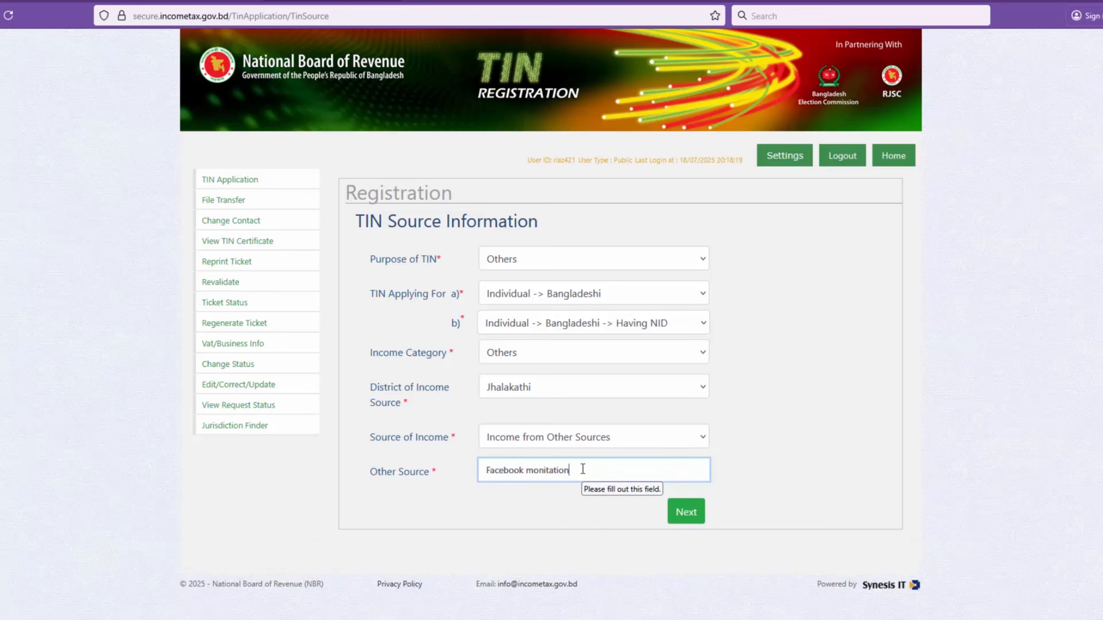
pyautogui.press('Left')
pyautogui.press('Left')
pyautogui.write('iz')
pyautogui.click(605, 476)
pyautogui.click(682, 515)
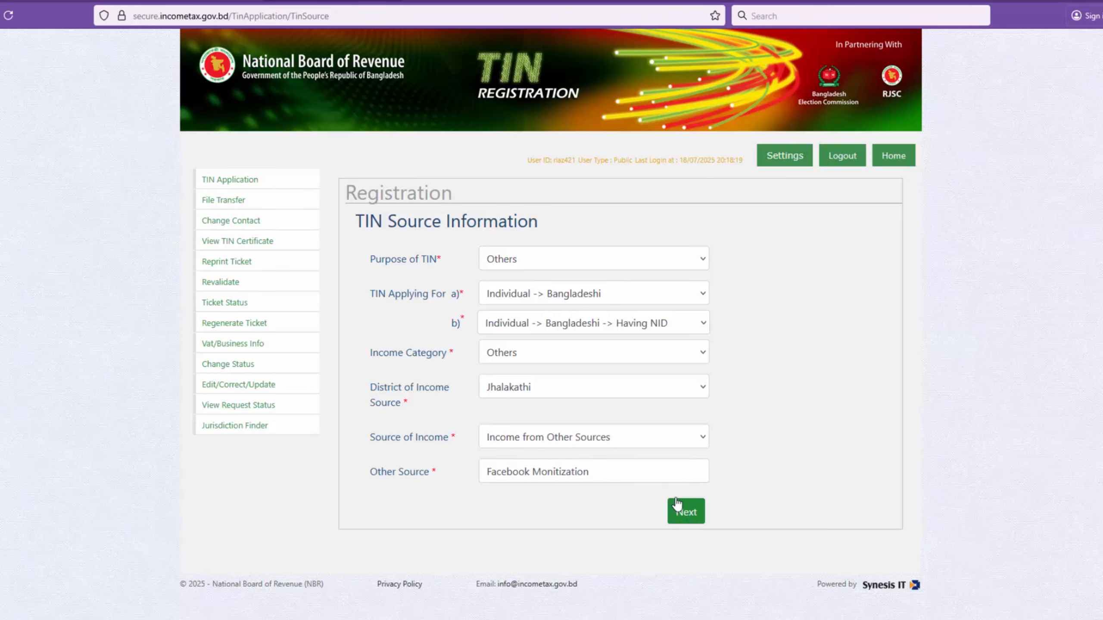
pyautogui.click(676, 505)
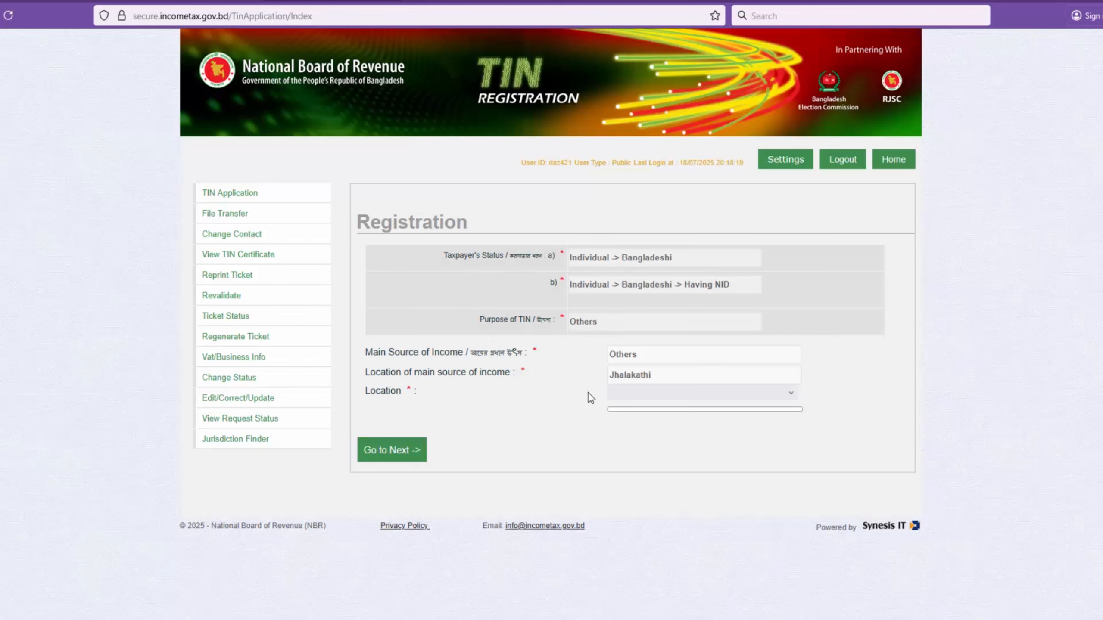
# Step: Set the location of the main income source to Jhalokathi Civil district and continue to the basic information form
pyautogui.moveTo(443, 256); pyautogui.dragTo(502, 260)
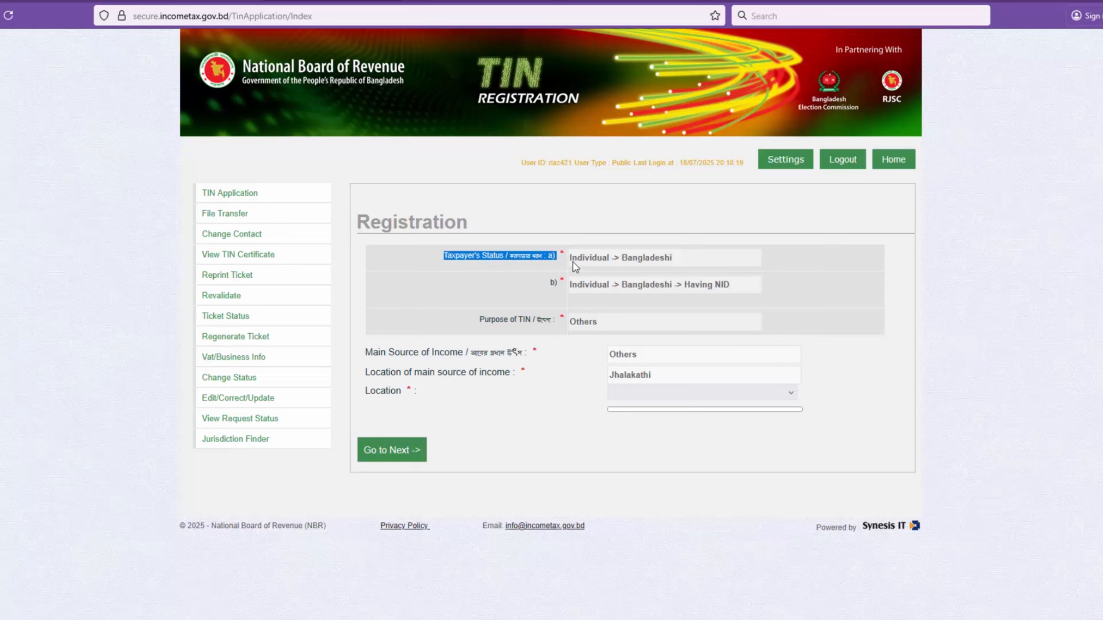
pyautogui.moveTo(541, 287); pyautogui.dragTo(608, 289)
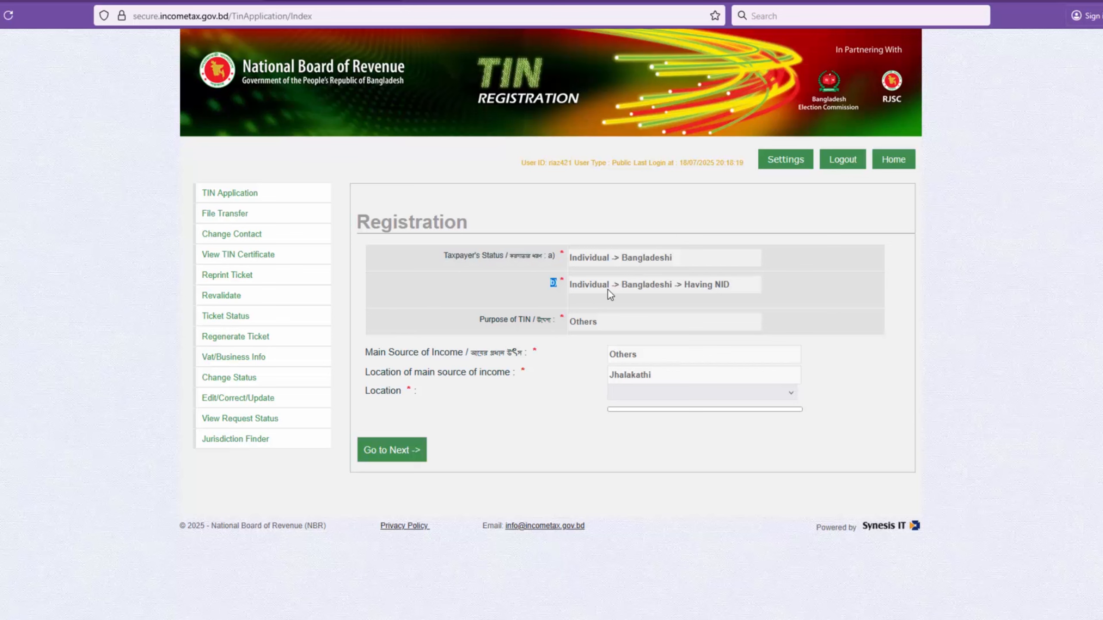
pyautogui.click(641, 397)
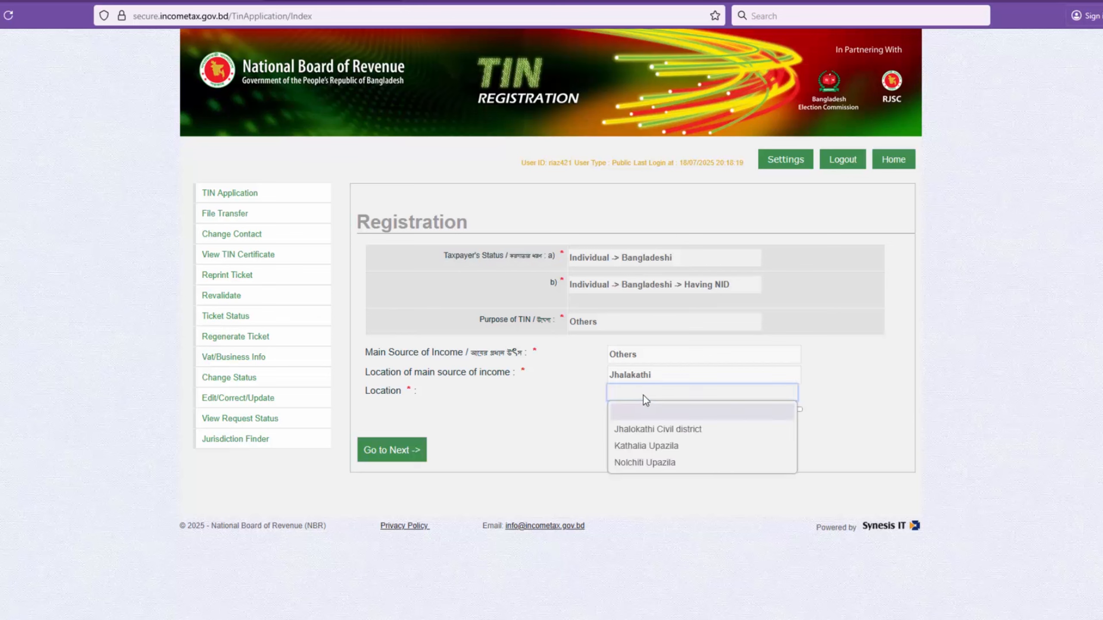
pyautogui.click(419, 397)
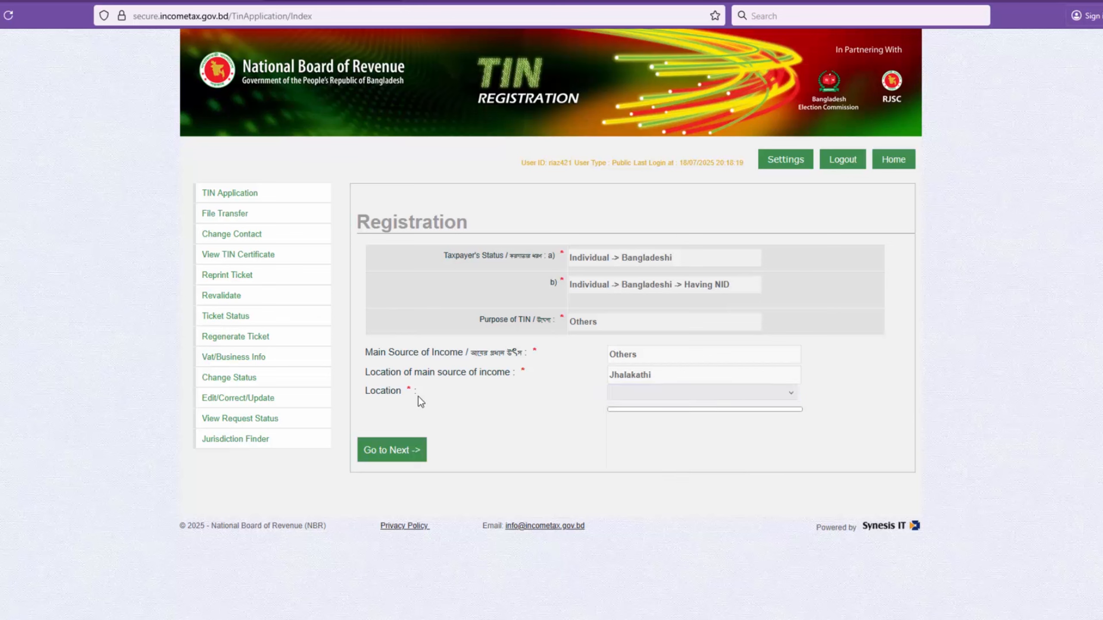
pyautogui.moveTo(367, 394); pyautogui.dragTo(454, 394)
pyautogui.click(649, 395)
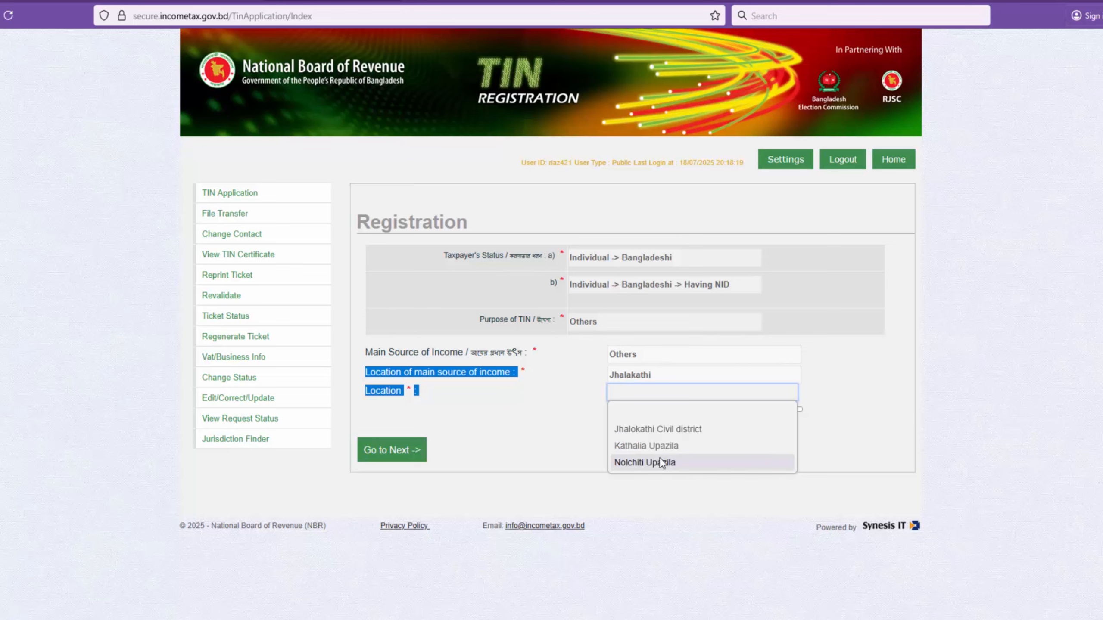
pyautogui.click(665, 430)
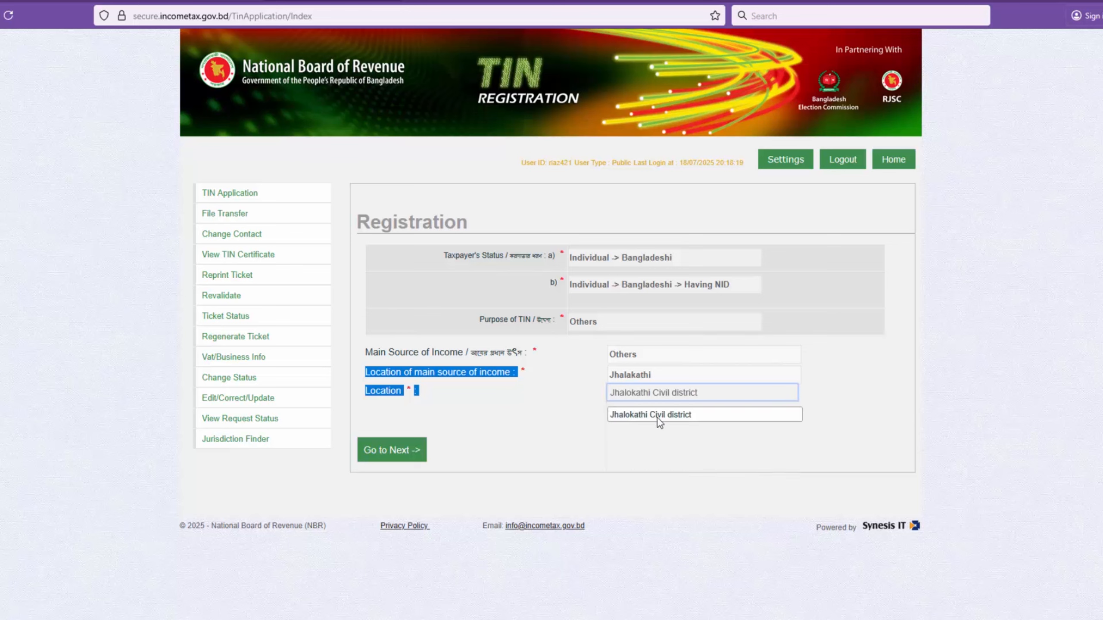
pyautogui.click(647, 441)
pyautogui.click(400, 460)
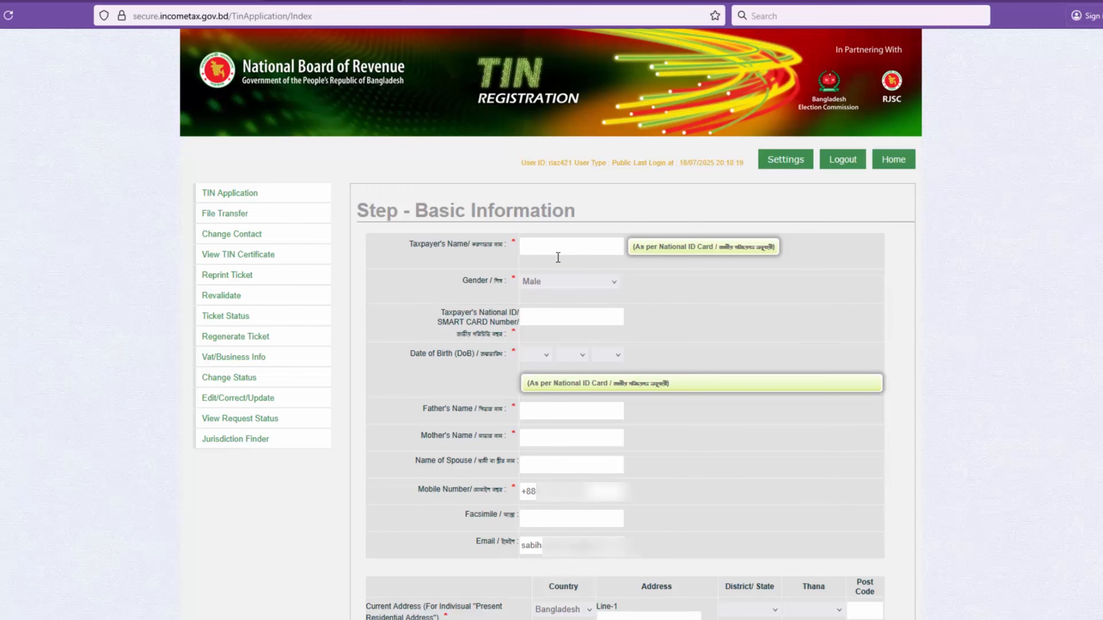
# Step: Fill in the taxpayer's full name as on the national ID card and set the gender to Female
pyautogui.click(570, 247)
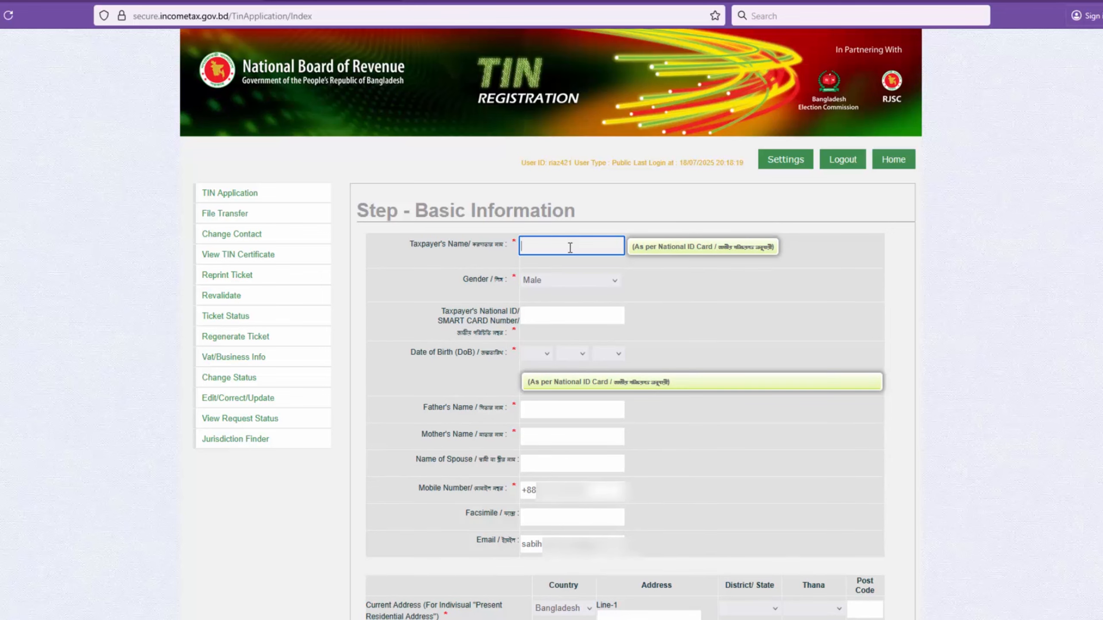
pyautogui.click(603, 283)
# Step: Enter the taxpayer's National ID / SMART CARD number
pyautogui.click(584, 317)
pyautogui.moveTo(440, 312); pyautogui.dragTo(517, 321)
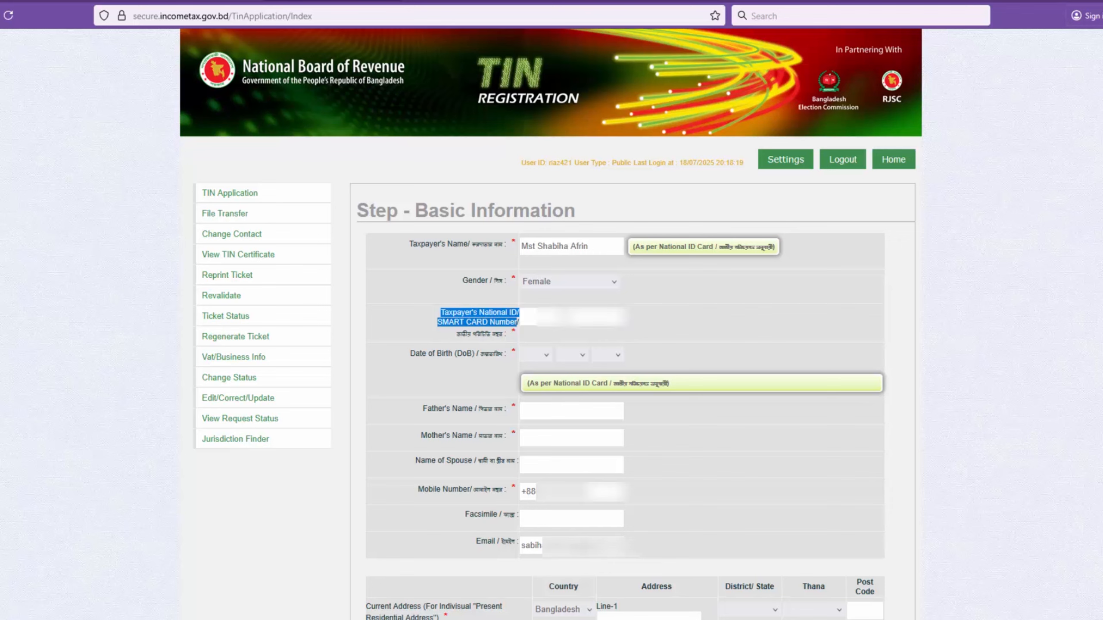
pyautogui.click(564, 317)
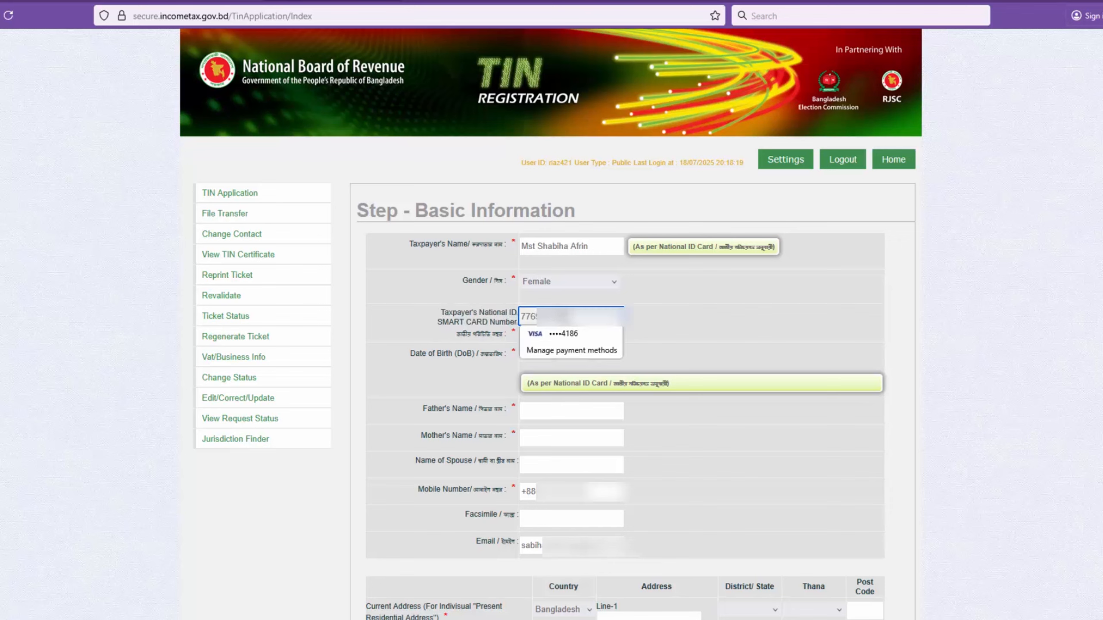
# Step: Set the day, month and year of the taxpayer's date of birth as on the national ID card
pyautogui.click(414, 357)
pyautogui.tripleClick(428, 354)
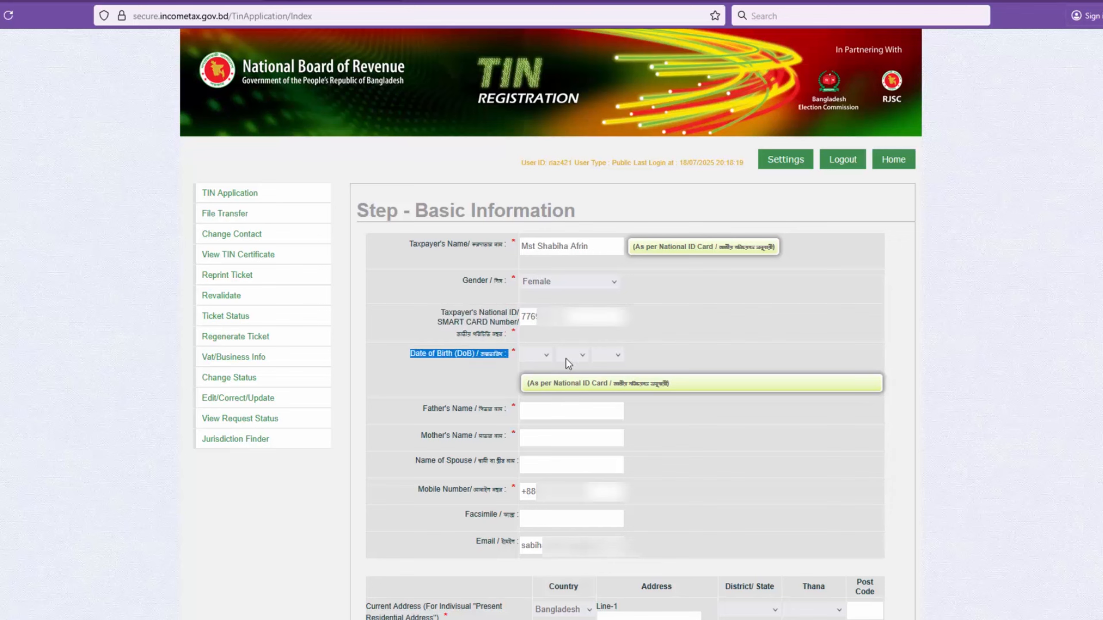
pyautogui.click(545, 354)
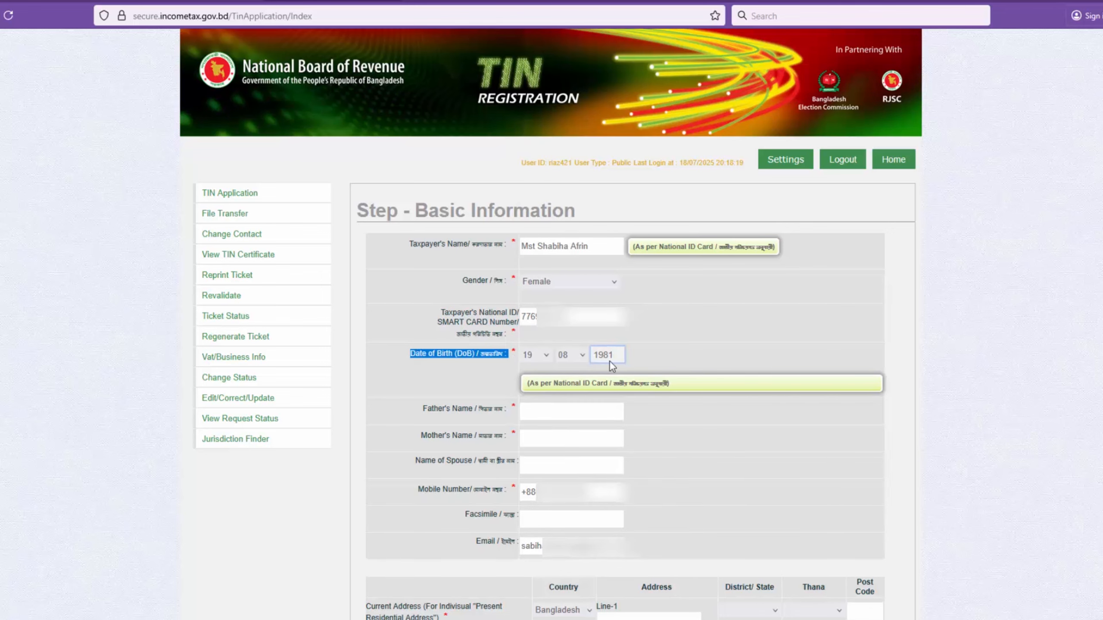
pyautogui.scroll(-2, 608, 360)
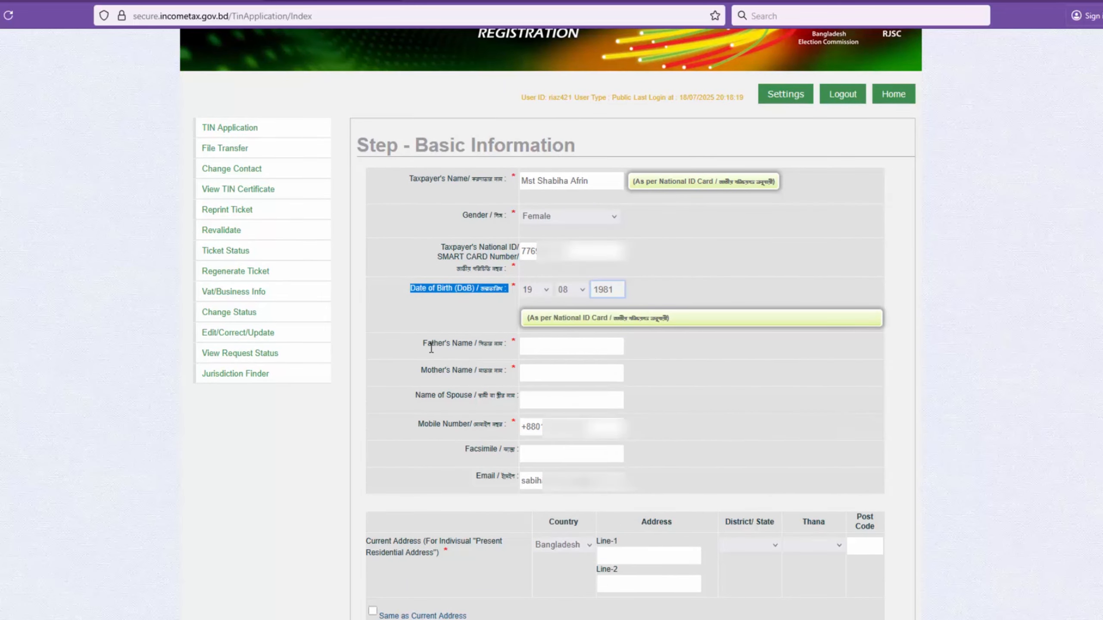
# Step: Fill in the names of the taxpayer's father and mother in the basic information form
pyautogui.moveTo(424, 344); pyautogui.dragTo(504, 341)
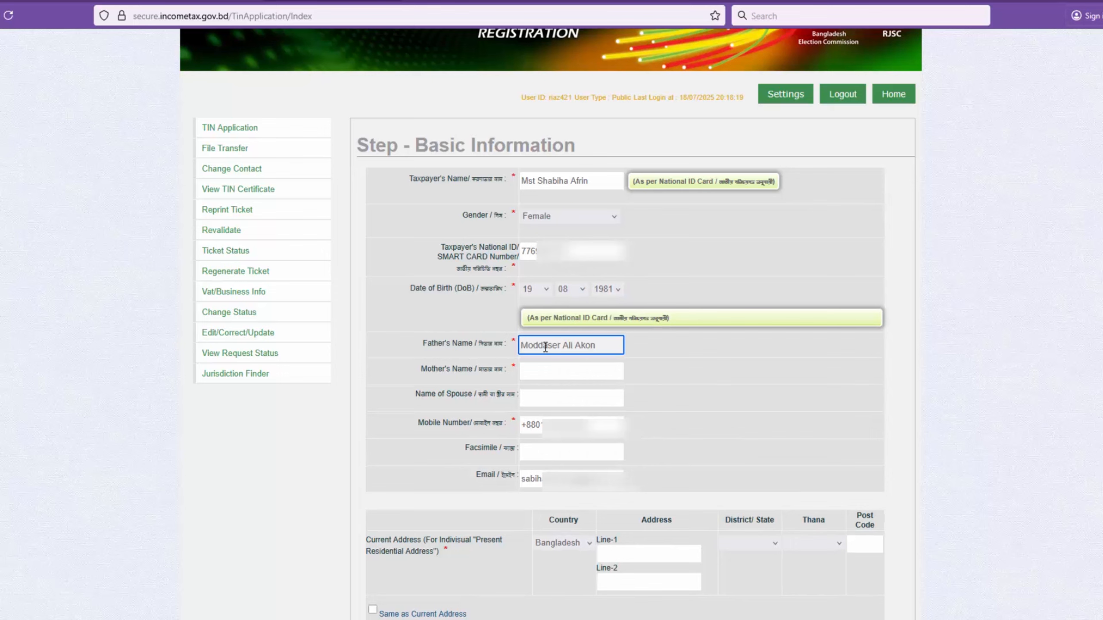
pyautogui.moveTo(422, 370); pyautogui.dragTo(509, 371)
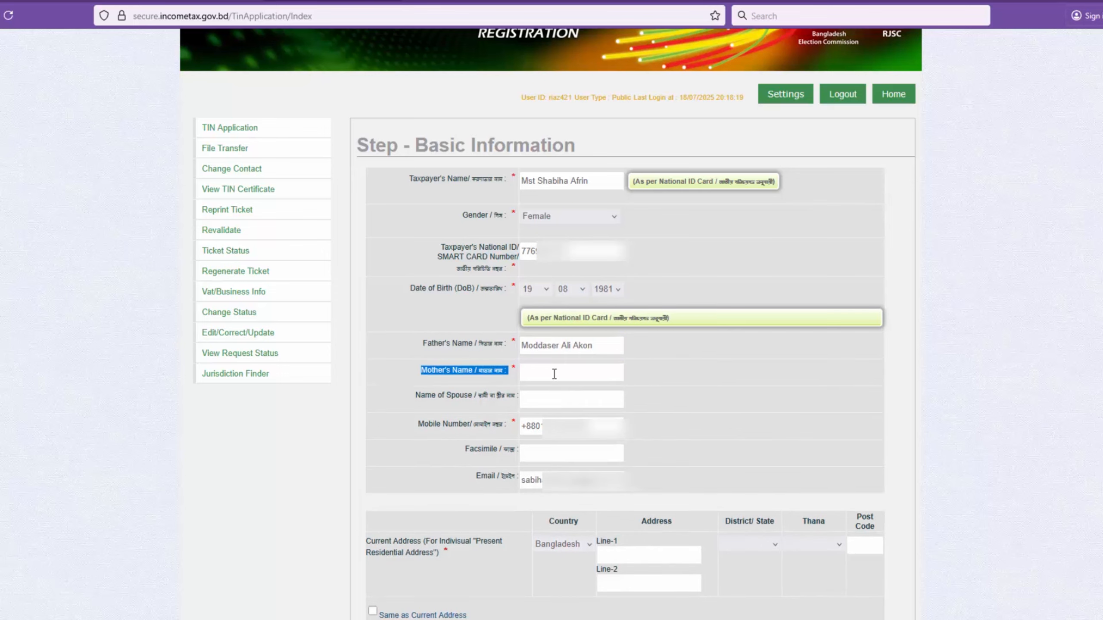
pyautogui.click(552, 374)
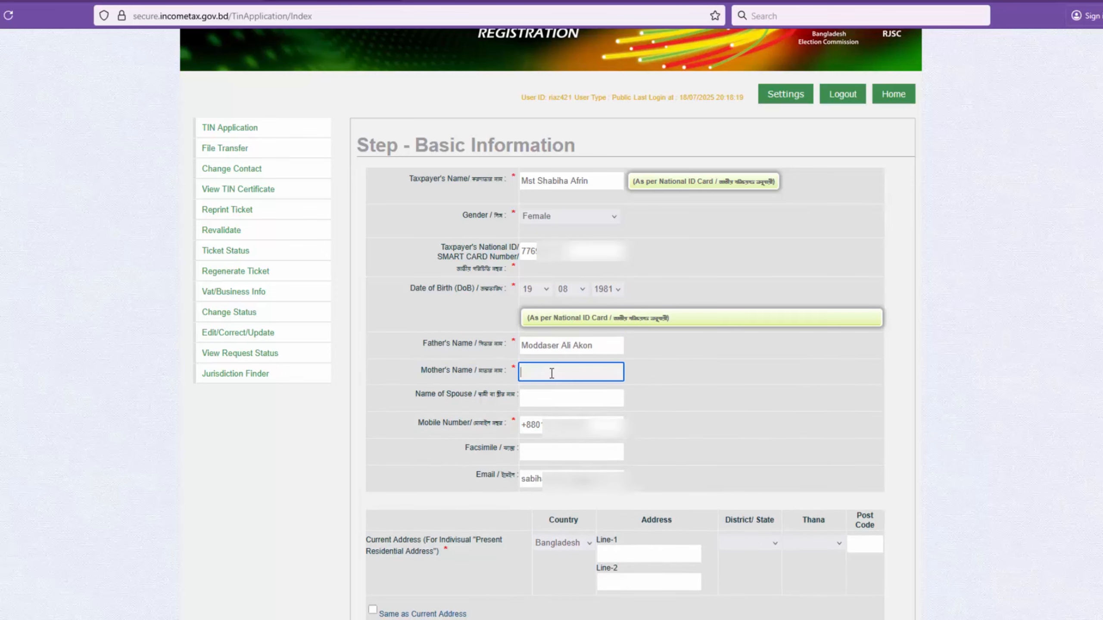
pyautogui.write('Fazilatunessa')
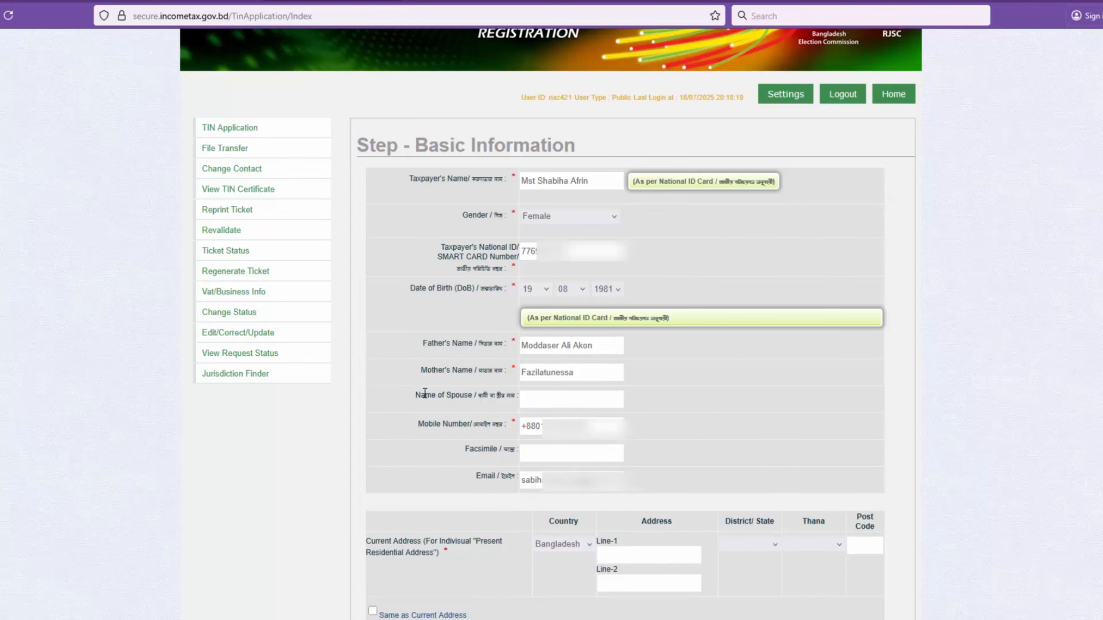
# Step: Enter the full name of the taxpayer's spouse
pyautogui.moveTo(415, 396); pyautogui.dragTo(501, 402)
pyautogui.click(561, 402)
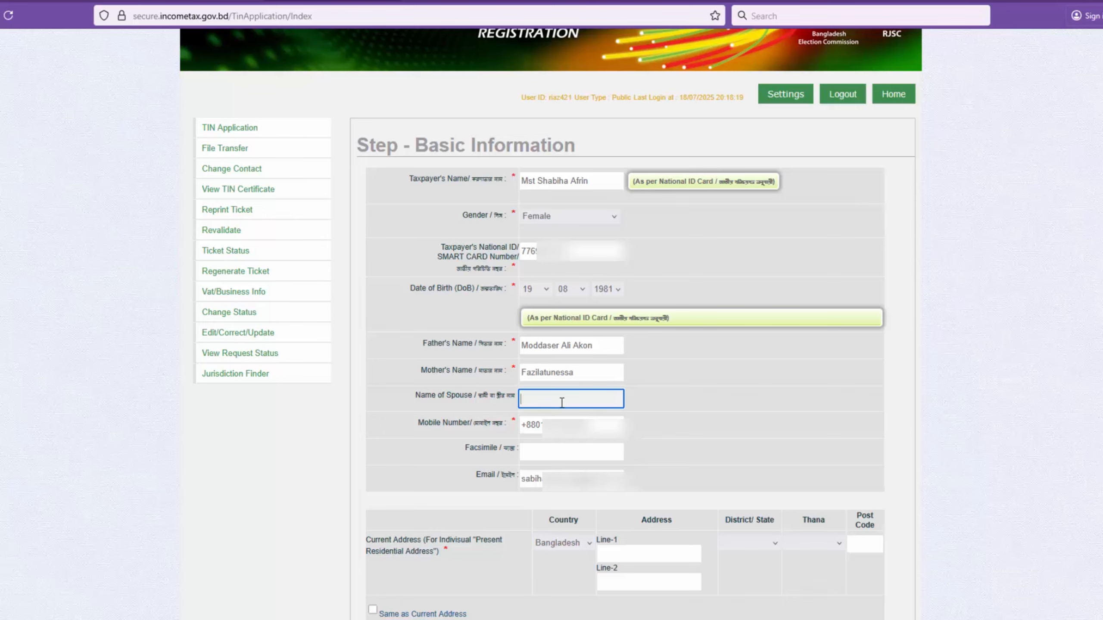
pyautogui.click(793, 432)
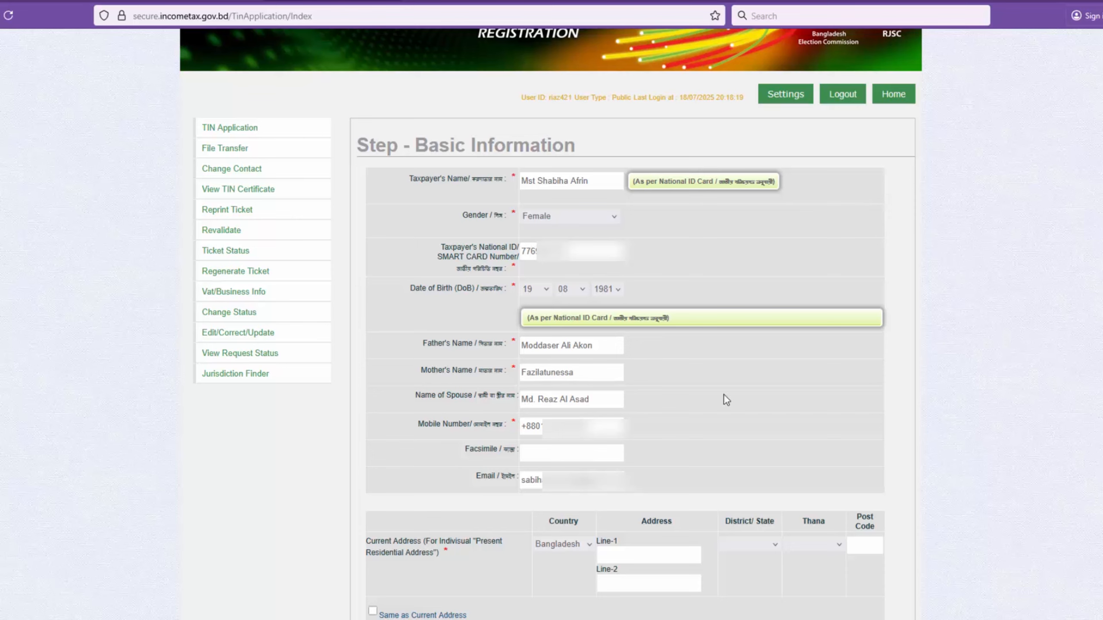
# Step: Fill in both lines of the current residential address with the taxpayer's village and post office
pyautogui.scroll(-5, 724, 396)
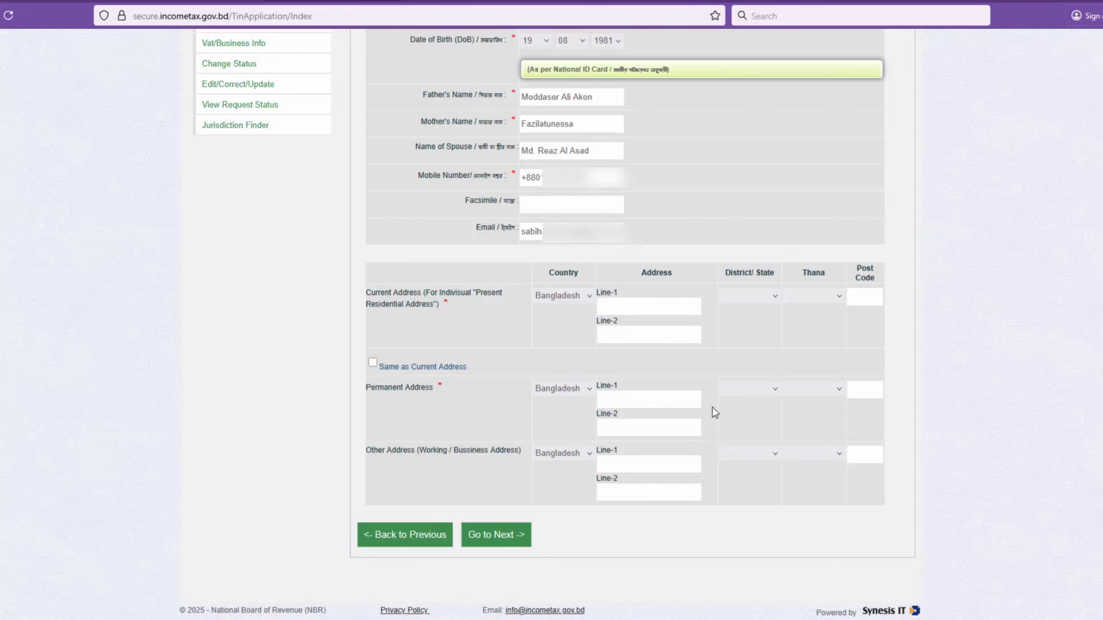
pyautogui.click(616, 305)
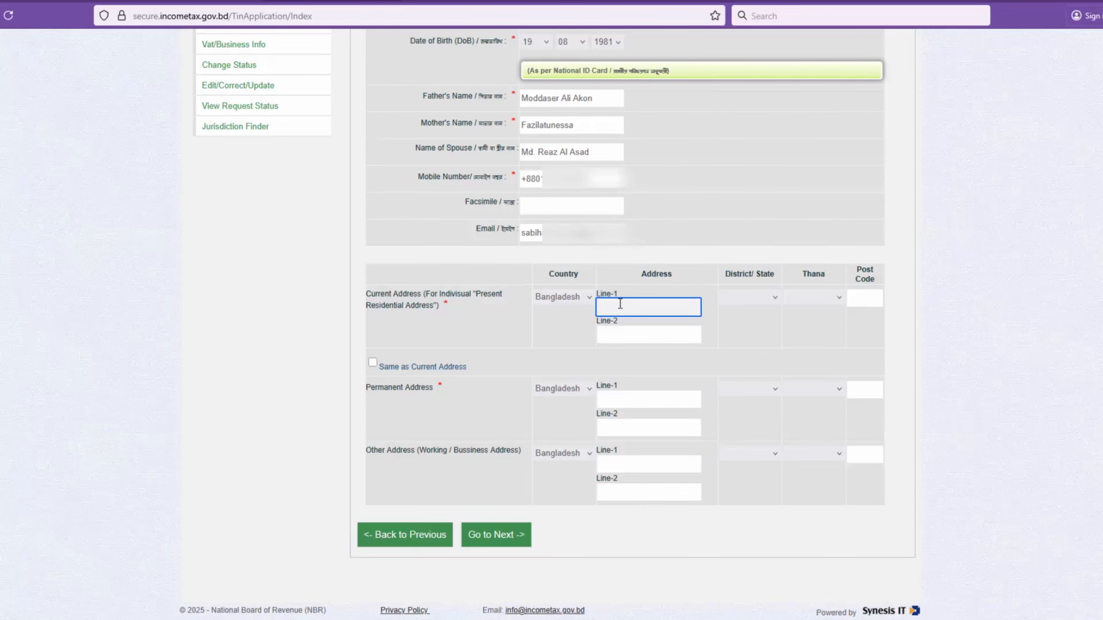
pyautogui.moveTo(367, 295); pyautogui.dragTo(457, 314)
pyautogui.click(622, 308)
pyautogui.write('Village: Nabagram, Po')
pyautogui.press('BackSpace')
pyautogui.press('BackSpace')
pyautogui.press('BackSpace')
pyautogui.press('BackSpace')
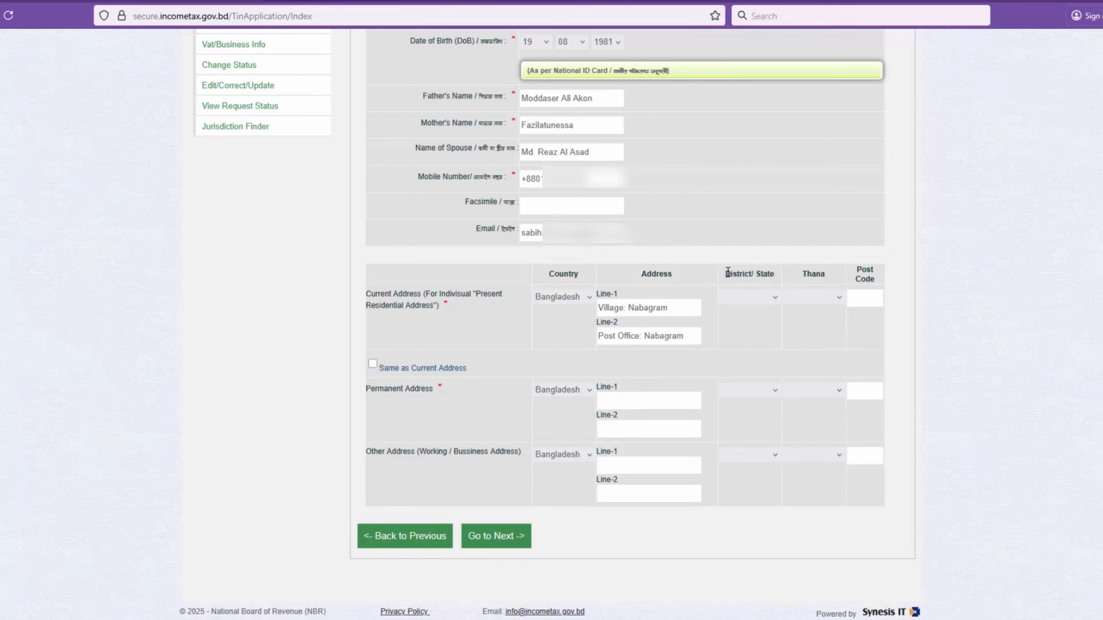
# Step: Select the district and thana of the current address and enter its post code
pyautogui.doubleClick(657, 275)
pyautogui.moveTo(729, 277); pyautogui.dragTo(768, 276)
pyautogui.click(774, 296)
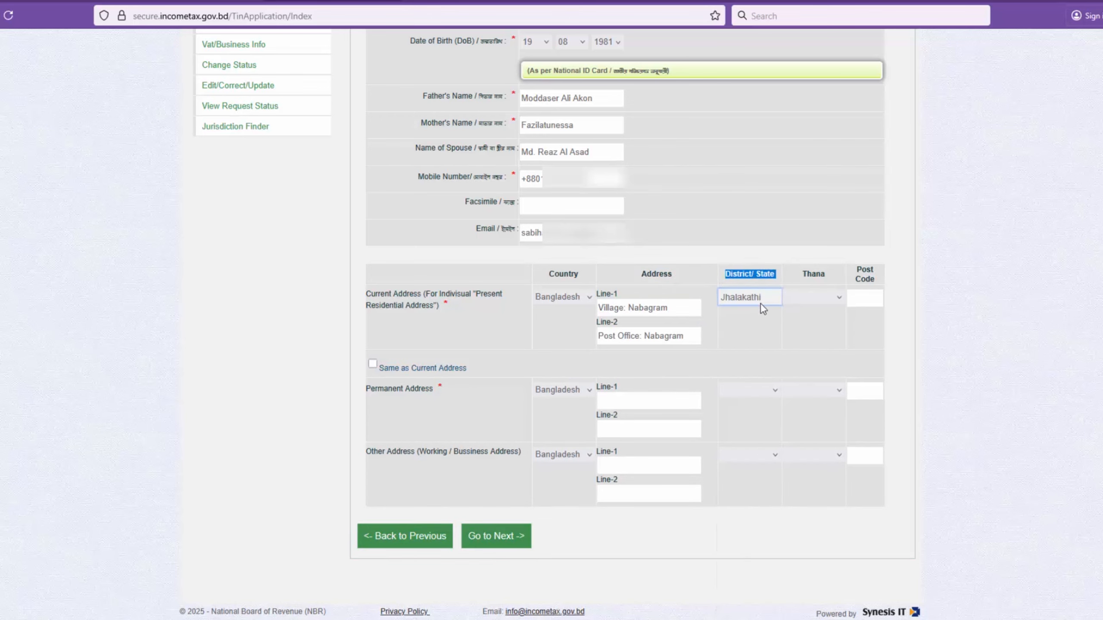
pyautogui.click(761, 346)
pyautogui.click(841, 298)
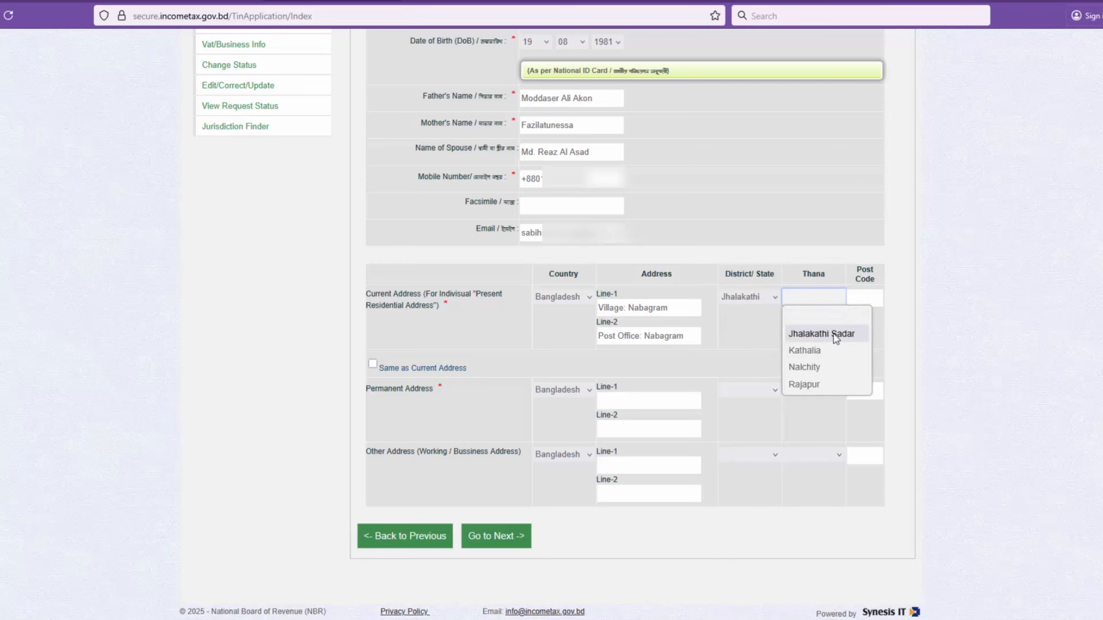
pyautogui.click(834, 334)
pyautogui.click(859, 300)
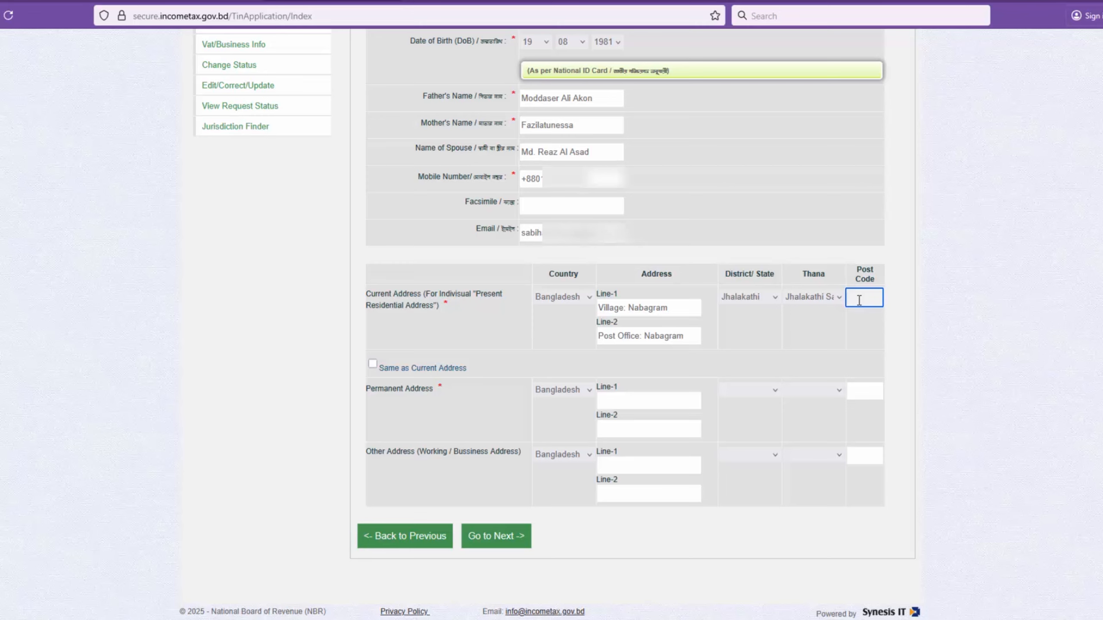
pyautogui.write('8400')
pyautogui.click(851, 335)
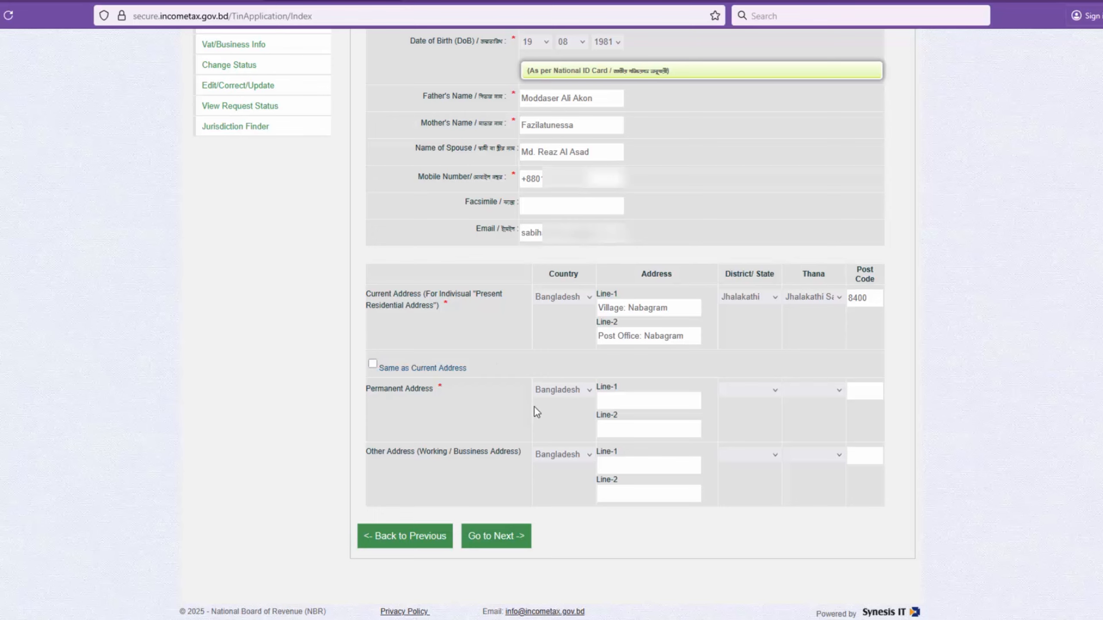
# Step: Set the permanent address to be the same as the current address and continue to the final preview
pyautogui.moveTo(371, 392); pyautogui.dragTo(437, 400)
pyautogui.click(373, 363)
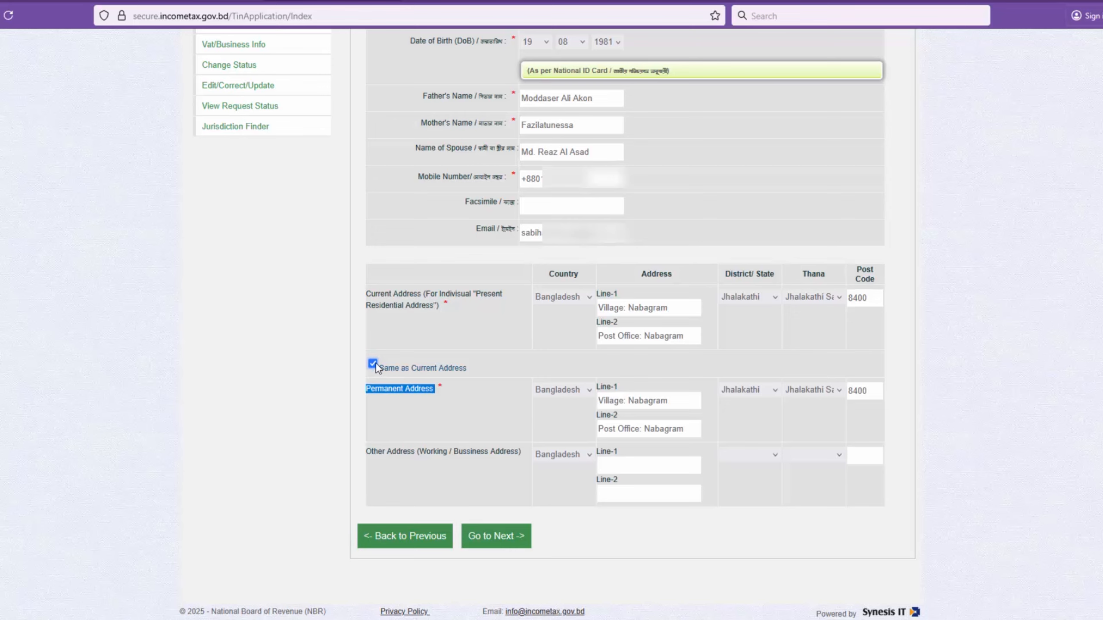
pyautogui.click(372, 364)
pyautogui.click(373, 363)
pyautogui.click(500, 540)
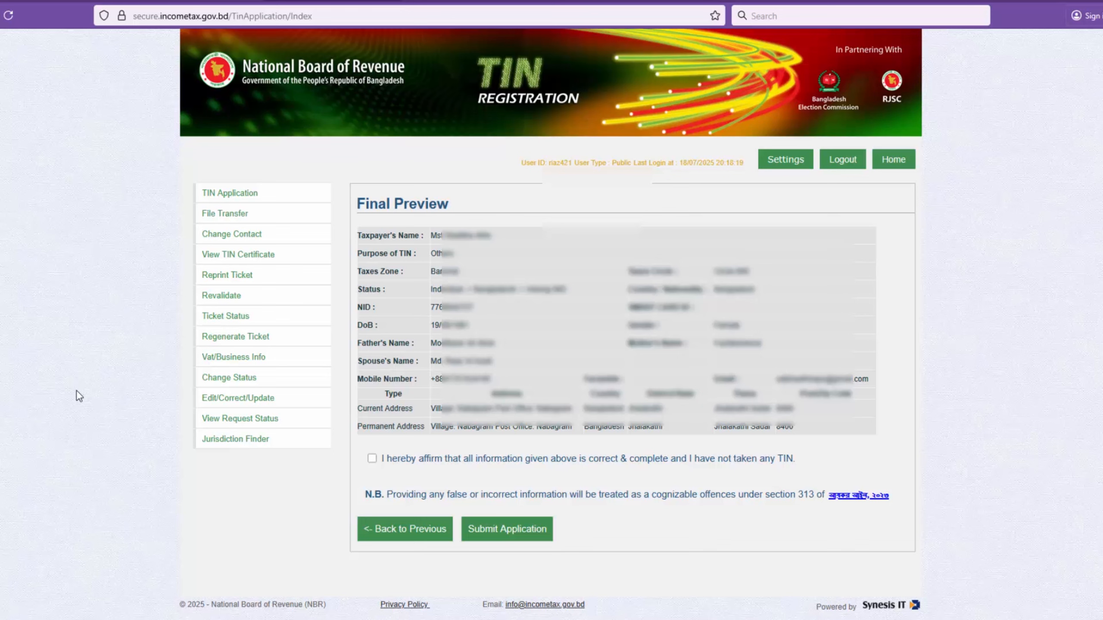
# Step: Affirm that the information is correct and complete, submit the application, and agree to the Section 313 declaration
pyautogui.tripleClick(388, 468)
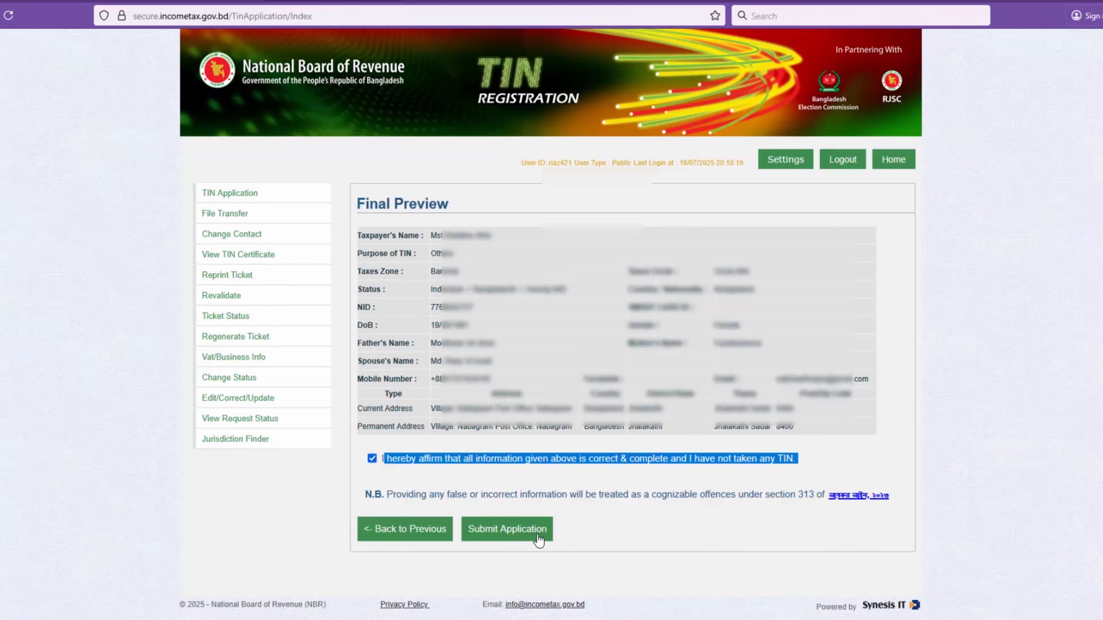
pyautogui.click(511, 537)
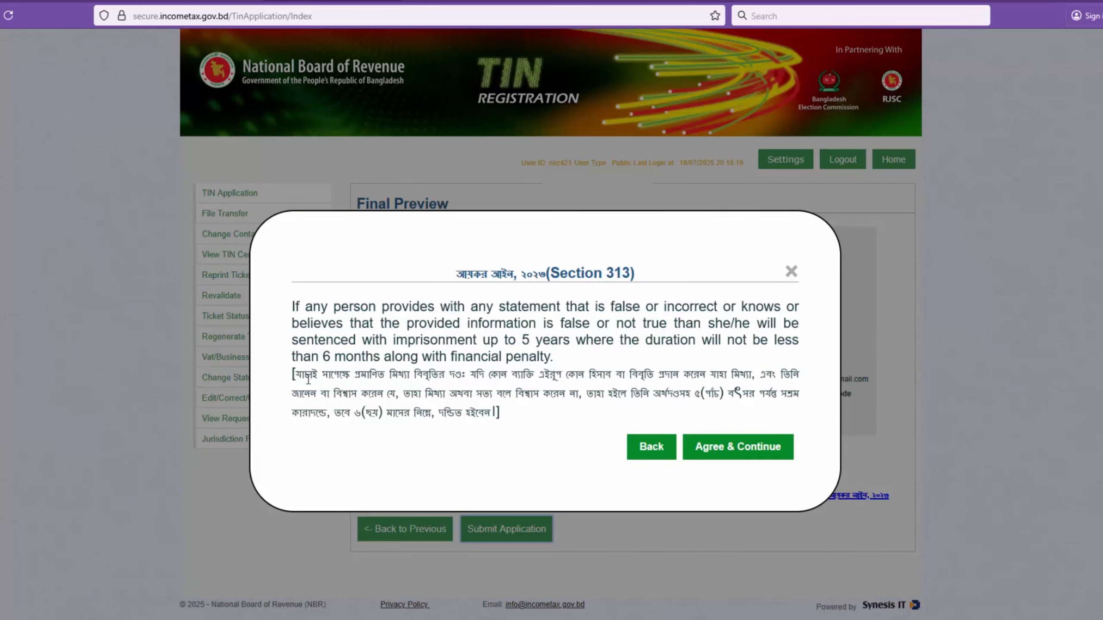
pyautogui.moveTo(294, 374); pyautogui.dragTo(518, 424)
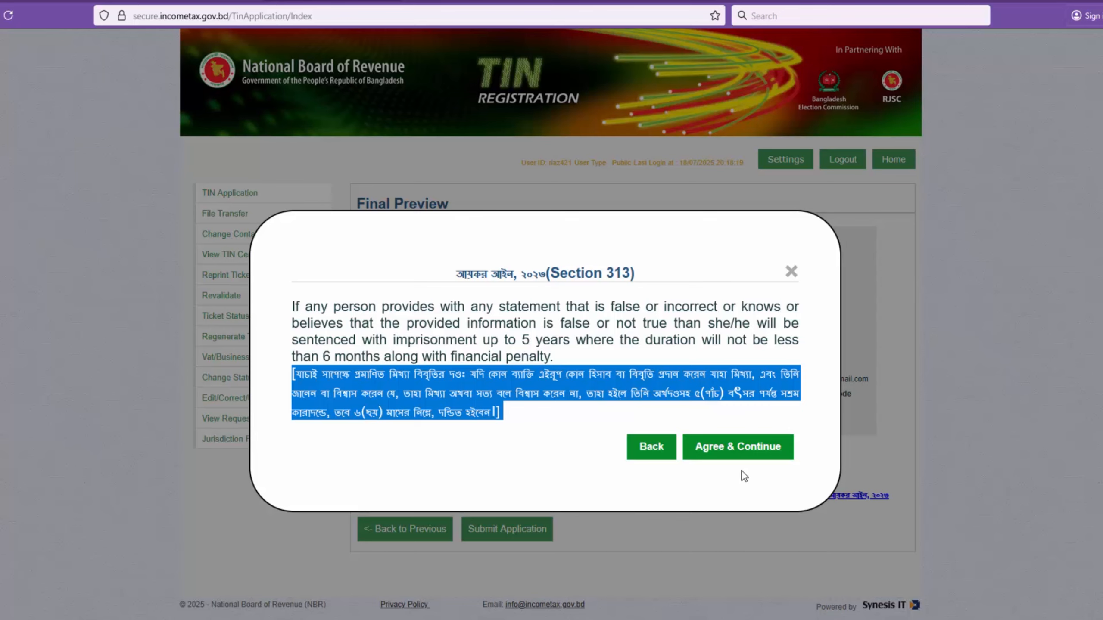
pyautogui.click(738, 449)
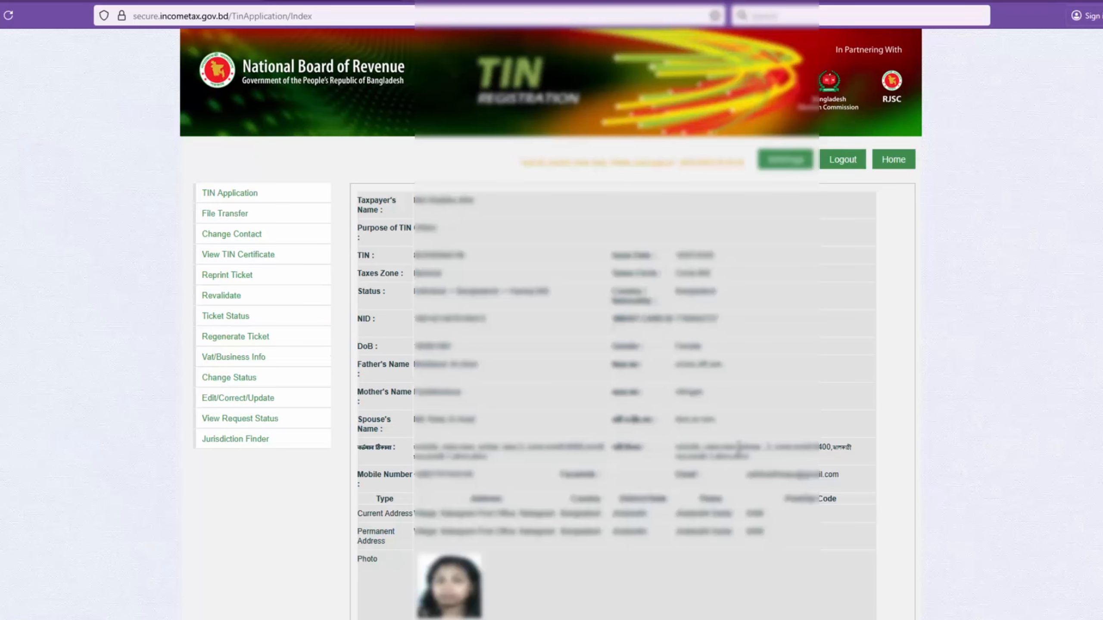
# Step: Review the registered taxpayer details, then open the TIN certificate and view it through to its end
pyautogui.scroll(-3, 702, 459)
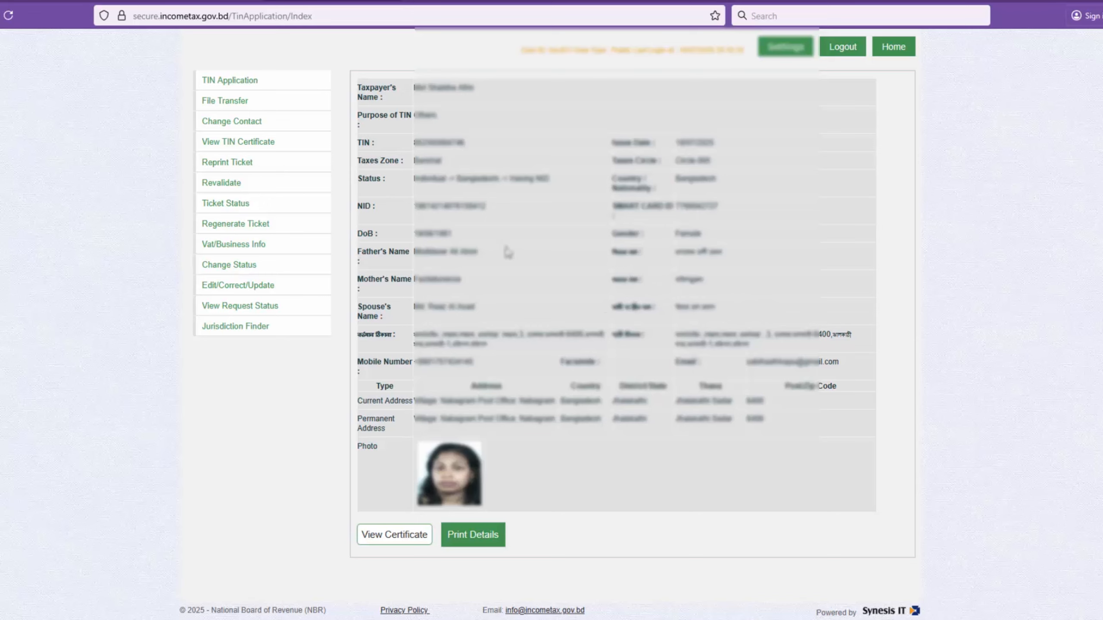
pyautogui.doubleClick(621, 251)
pyautogui.moveTo(700, 273); pyautogui.dragTo(816, 351)
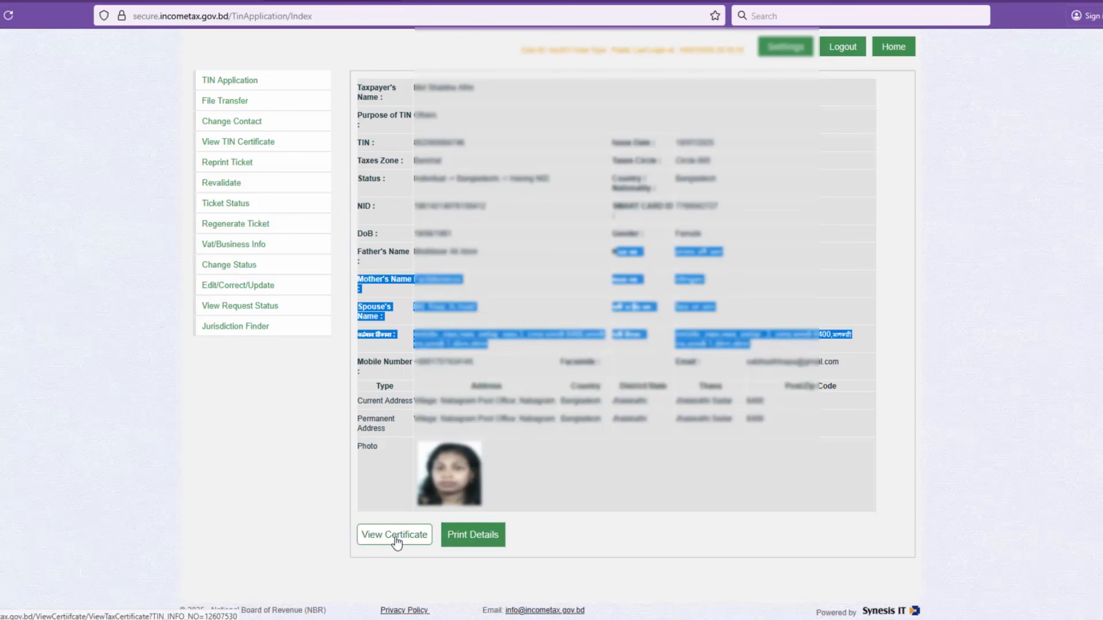
pyautogui.click(989, 455)
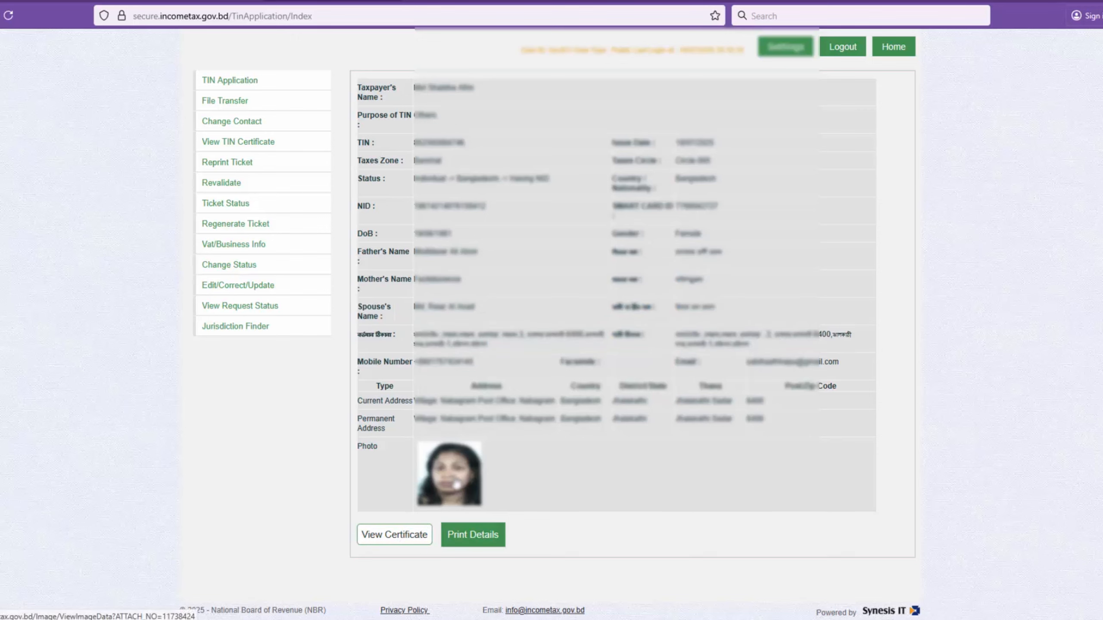
pyautogui.click(393, 535)
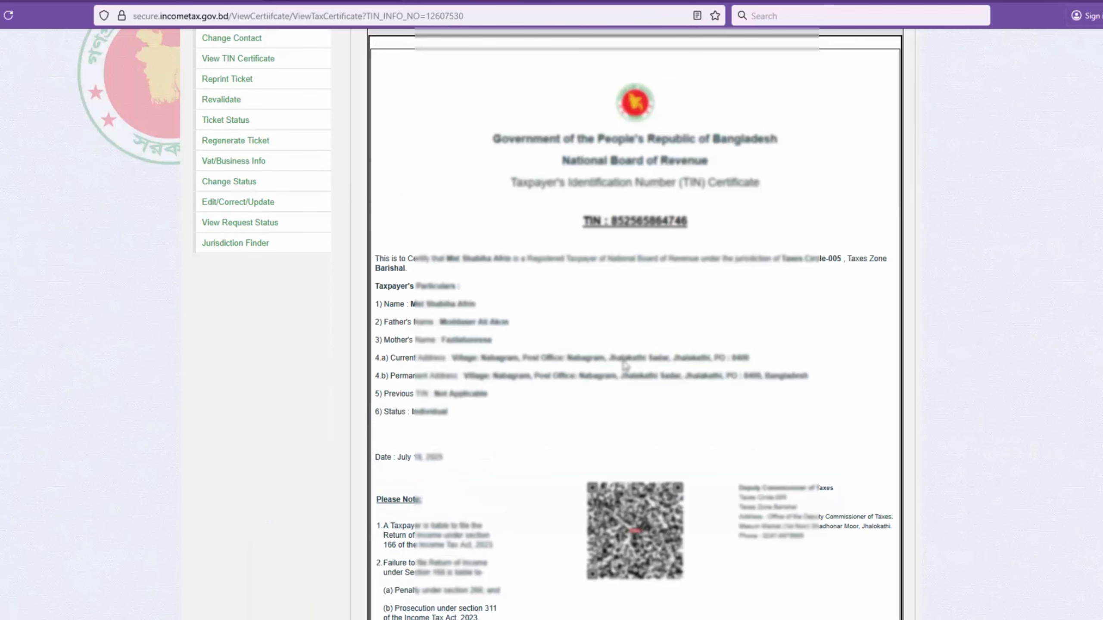
pyautogui.scroll(-4, 624, 357)
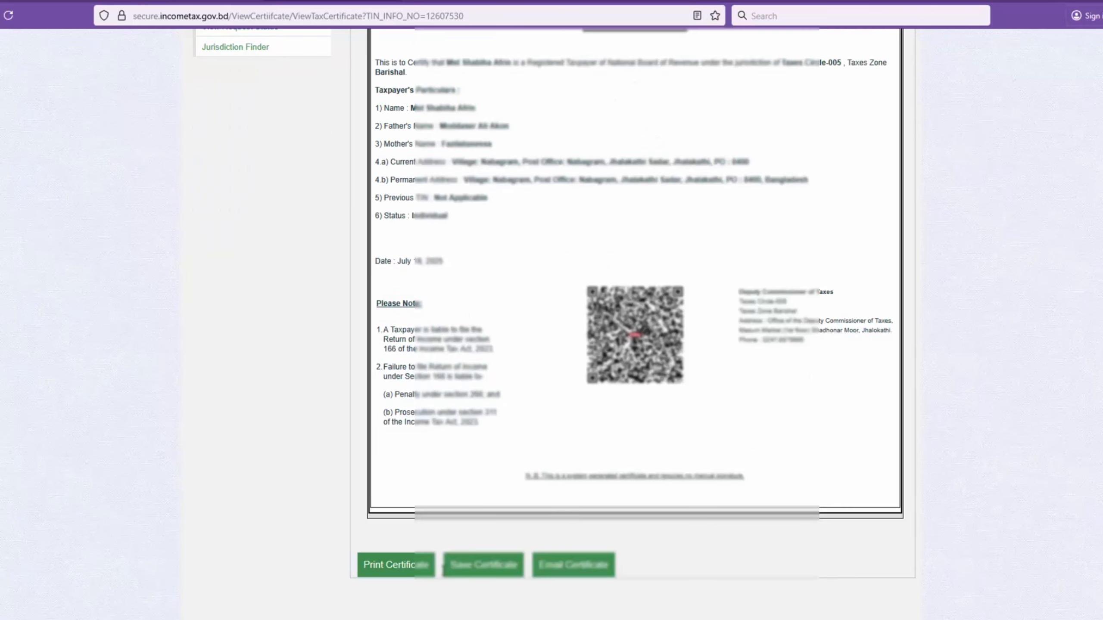